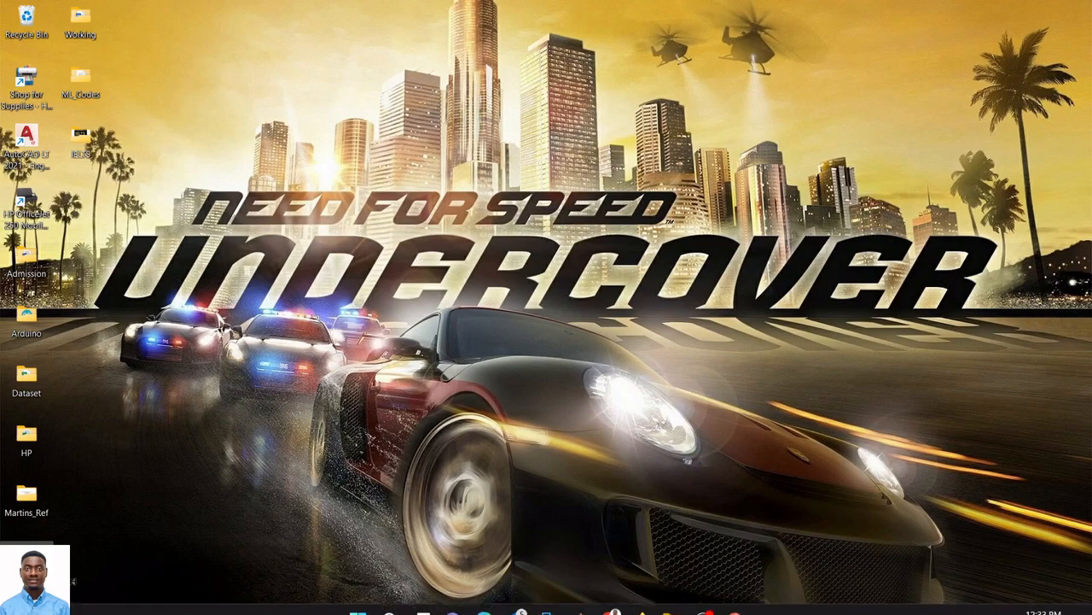
# Search Google for "obs studio" in the browser and view the official OBS Studio website.
pyautogui.click(608, 597)
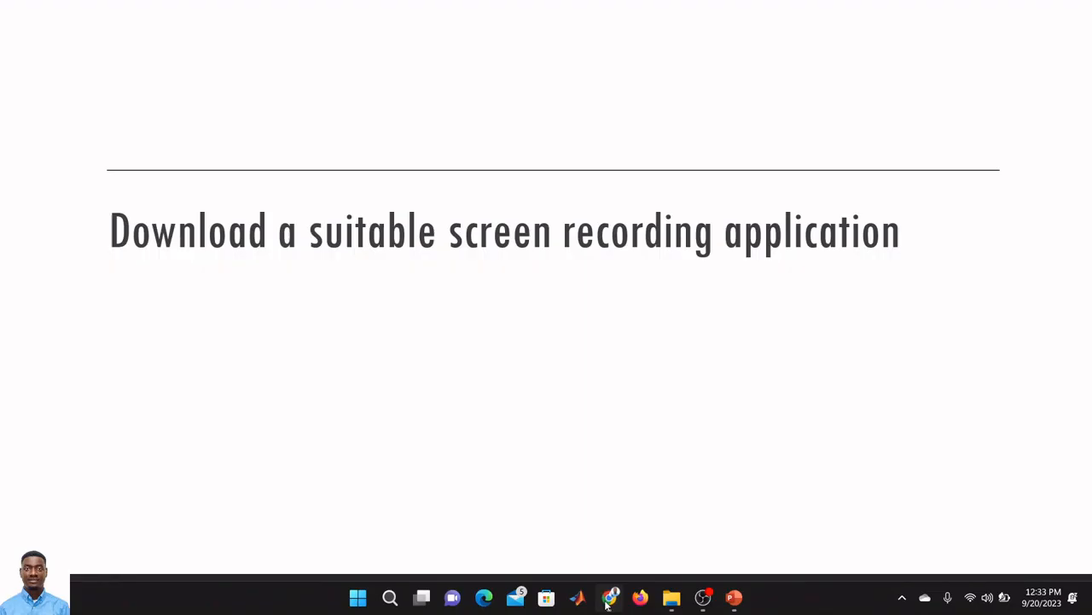
pyautogui.click(466, 281)
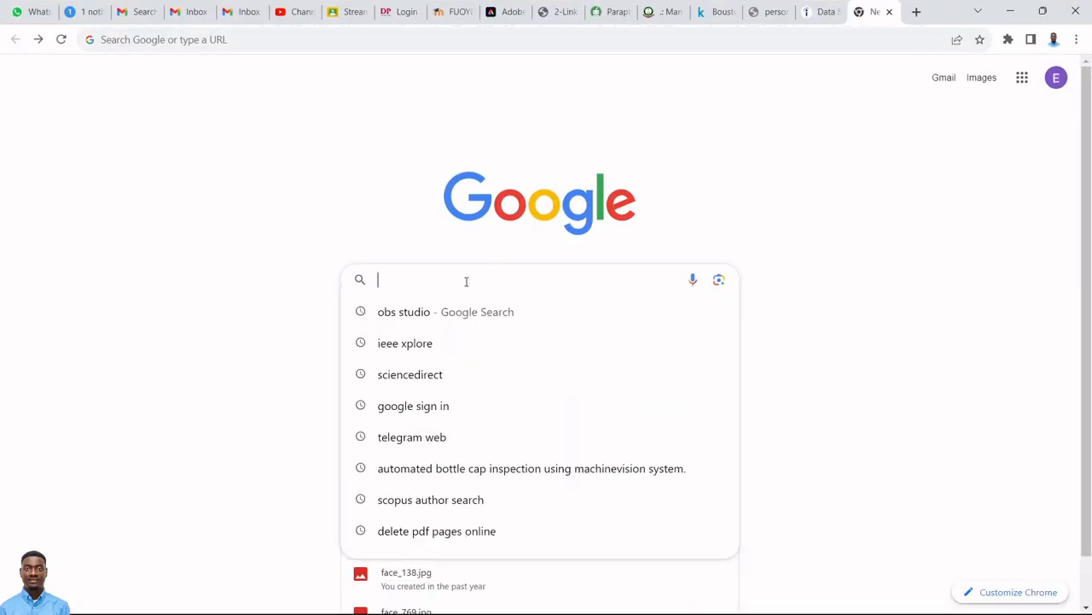
pyautogui.write('obs studio')
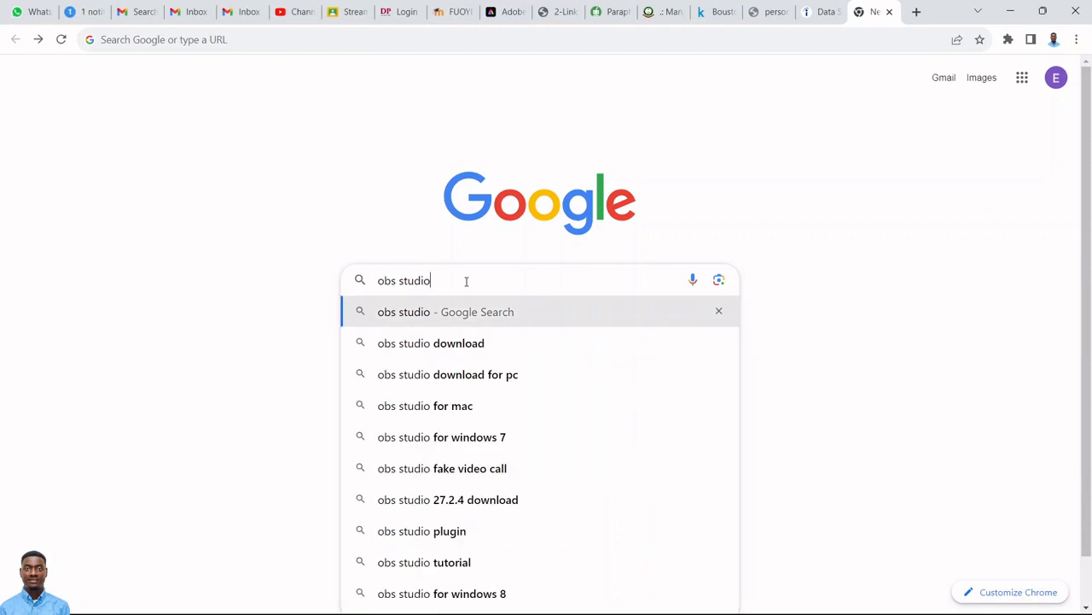
pyautogui.press('Return')
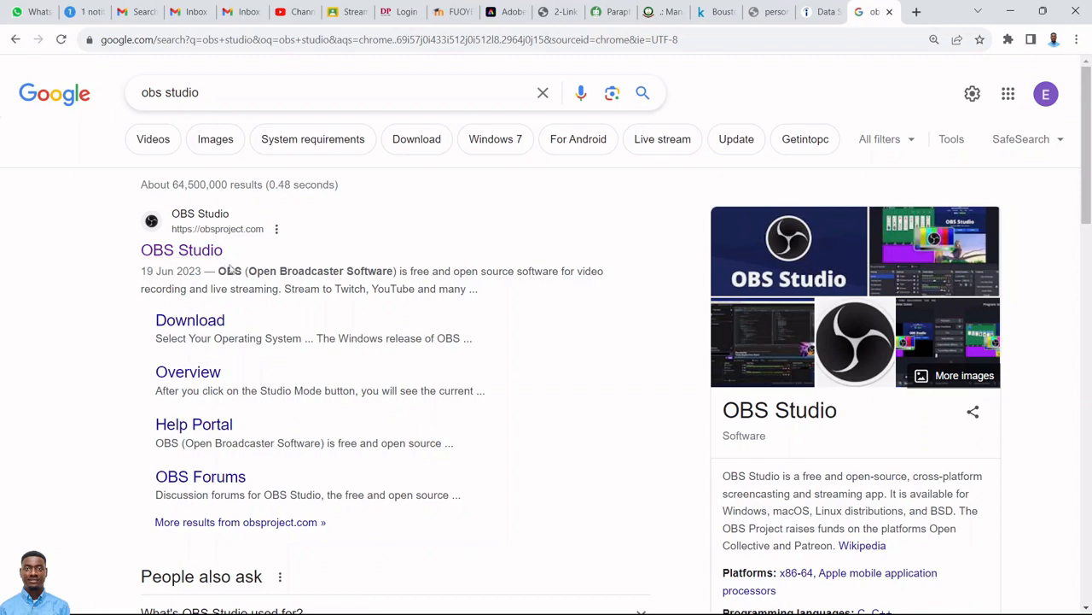
pyautogui.click(210, 255)
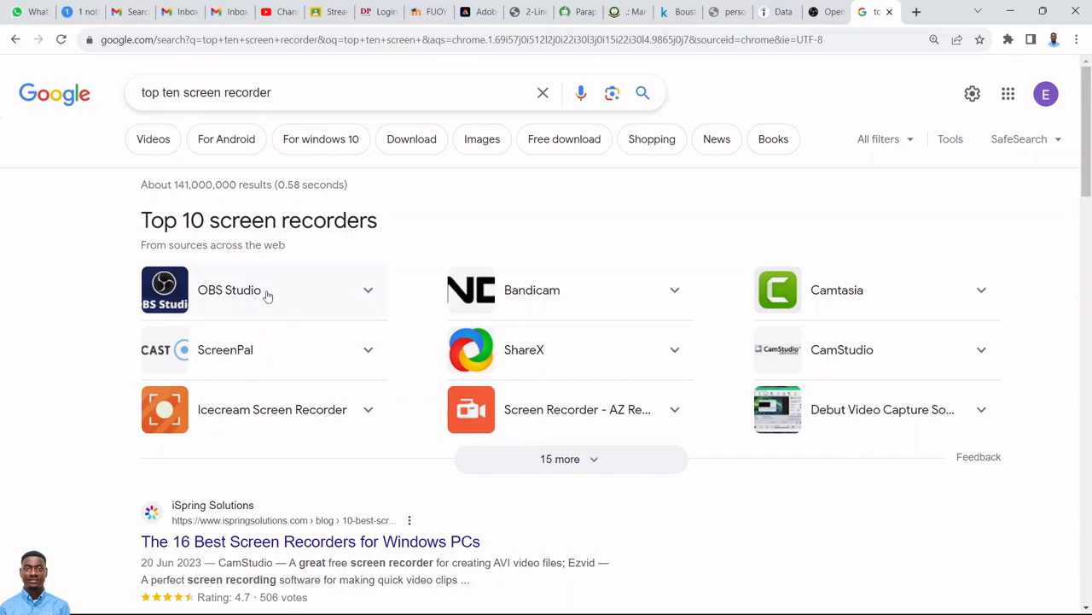
pyautogui.click(821, 12)
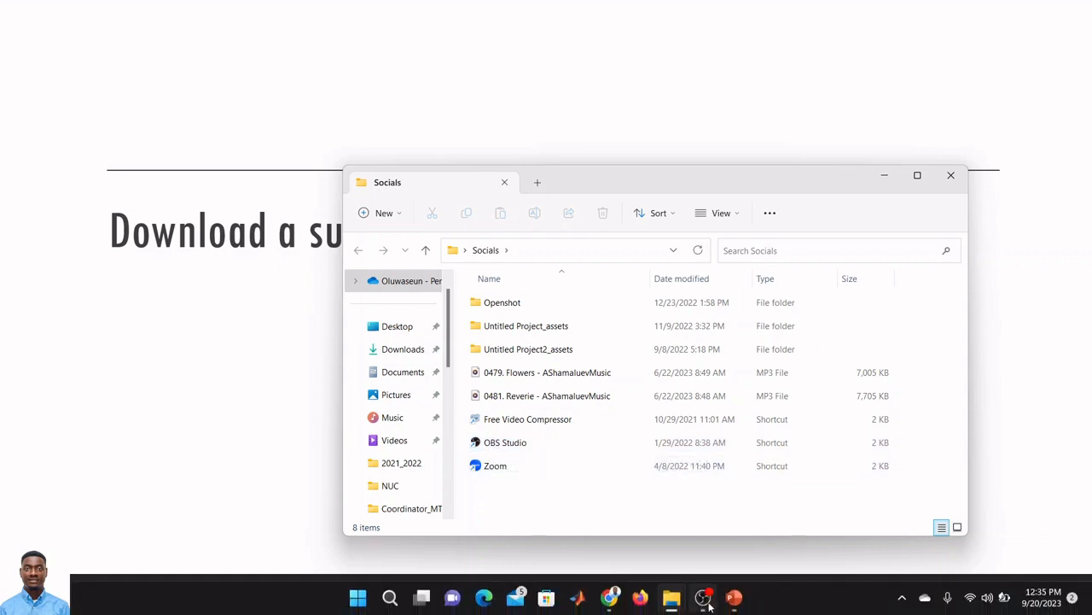
# Switch to OBS Studio and review the source types that can be added plus the existing Display Capture and Media Source.
pyautogui.click(709, 603)
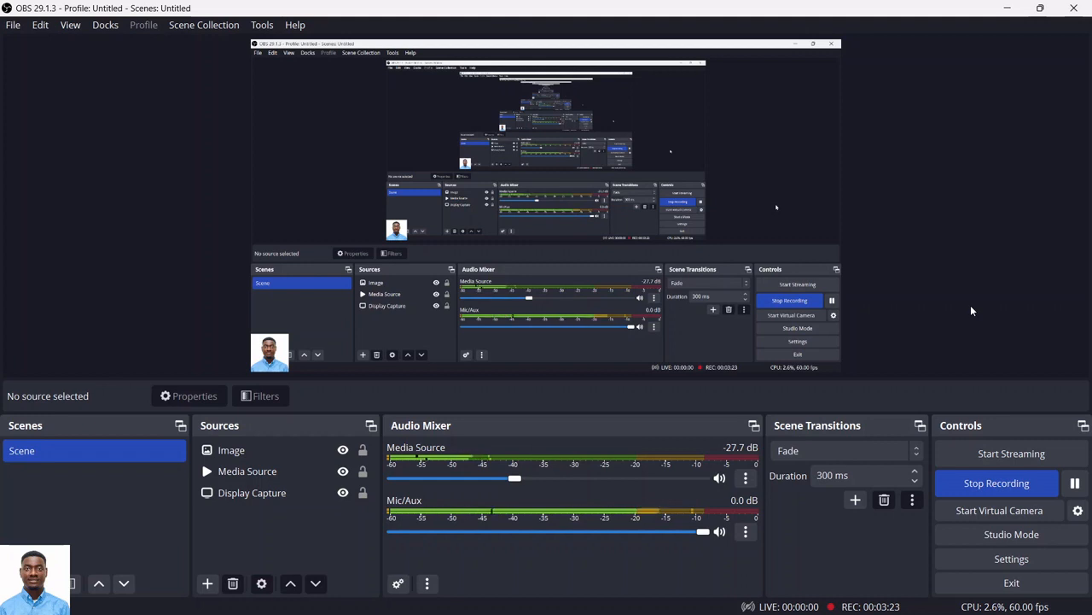
pyautogui.click(207, 584)
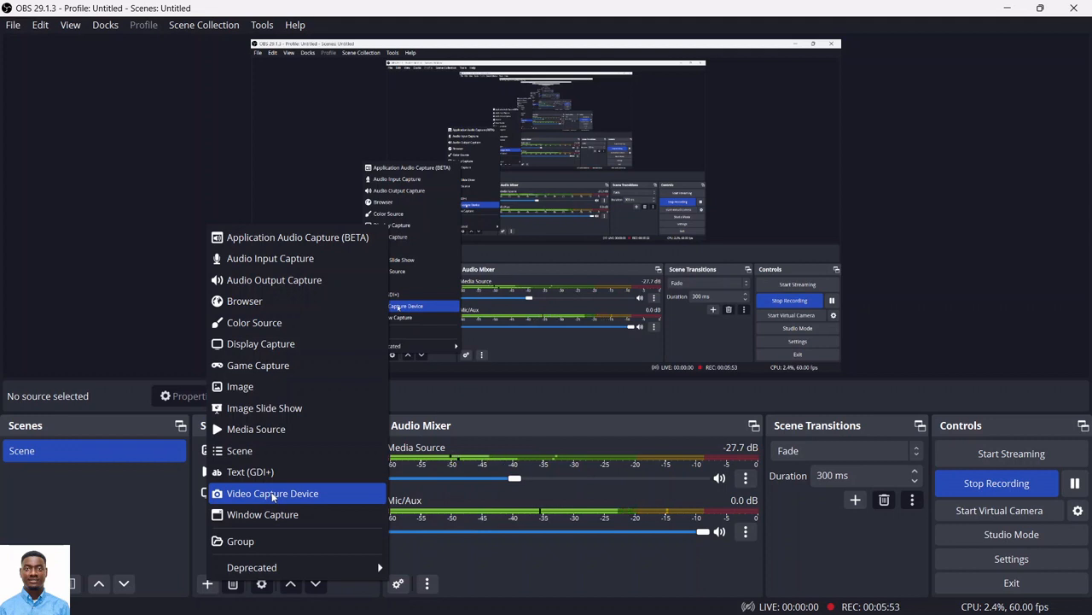
pyautogui.click(183, 530)
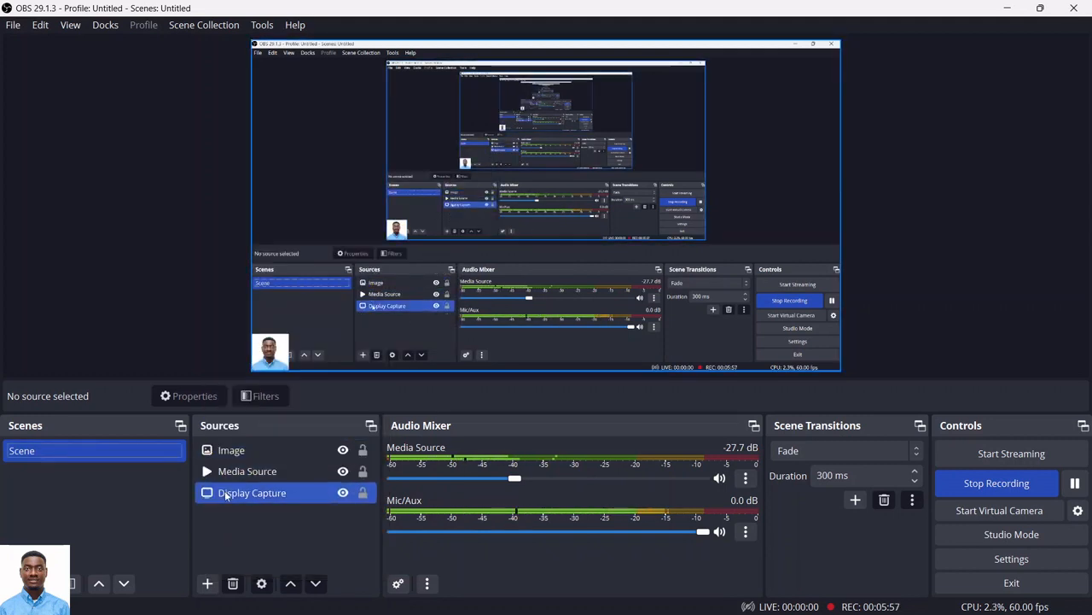
pyautogui.click(238, 494)
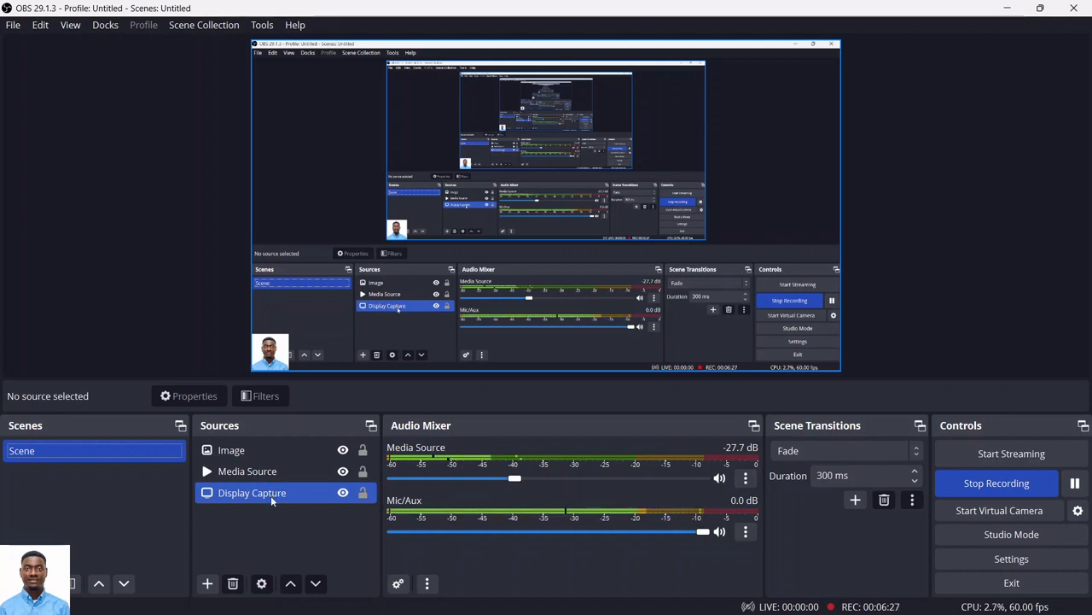
pyautogui.click(257, 474)
# Check the picture choices for the Image source, keep the current file, and slightly enlarge the portrait in the lower-left corner of the canvas.
pyautogui.click(248, 457)
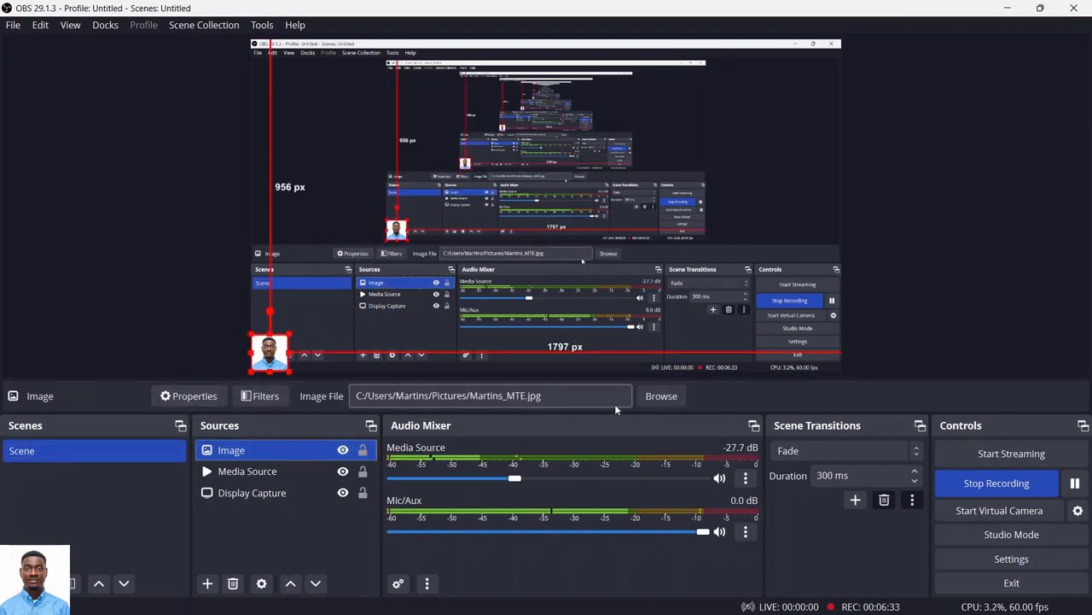
pyautogui.click(662, 396)
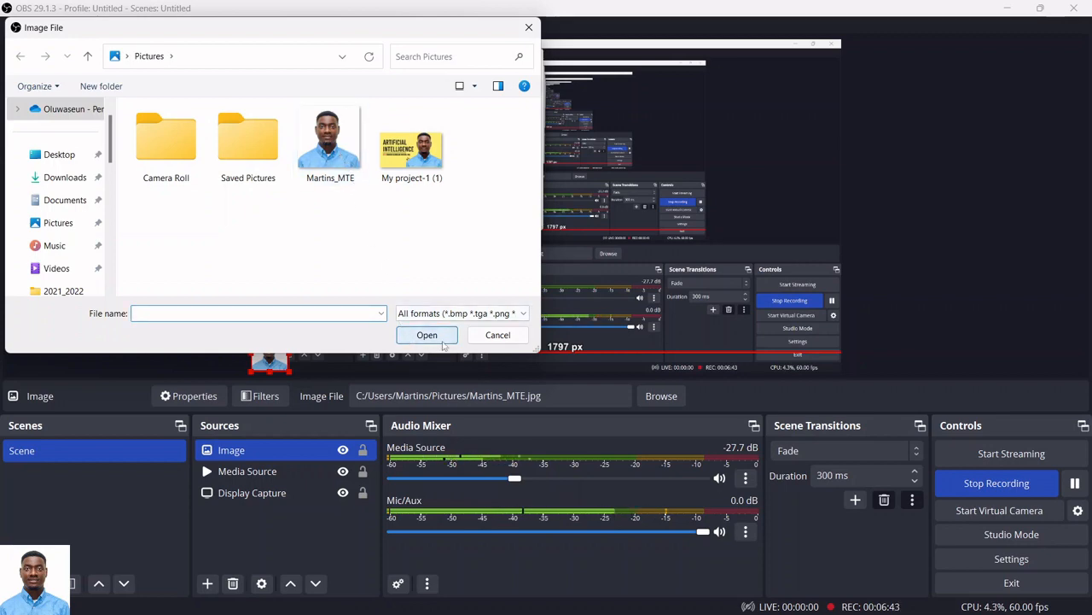
pyautogui.click(490, 335)
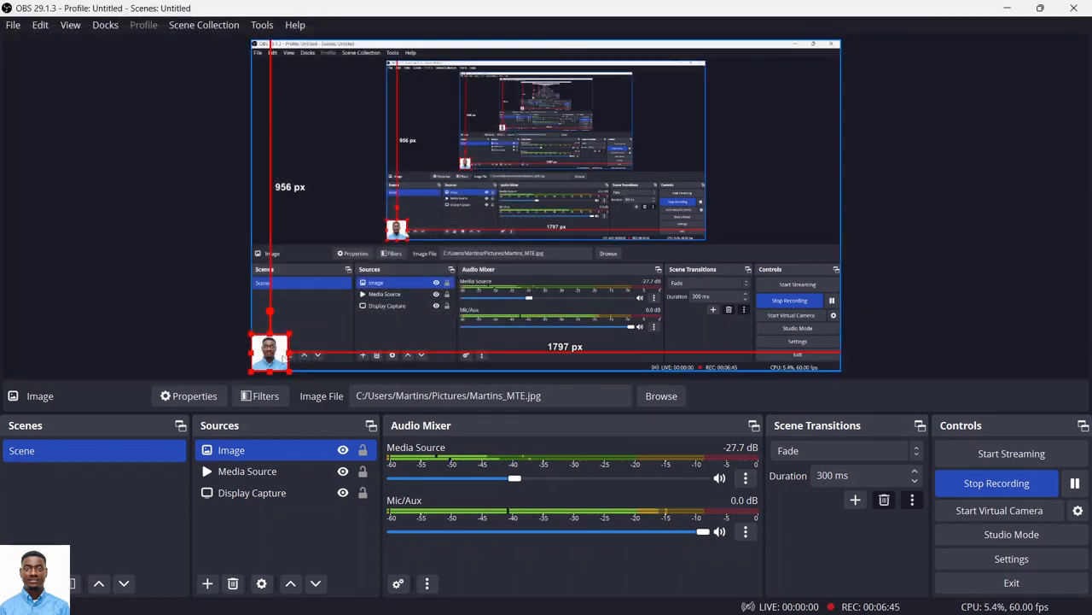
pyautogui.moveTo(279, 348); pyautogui.dragTo(296, 367)
pyautogui.click(284, 349)
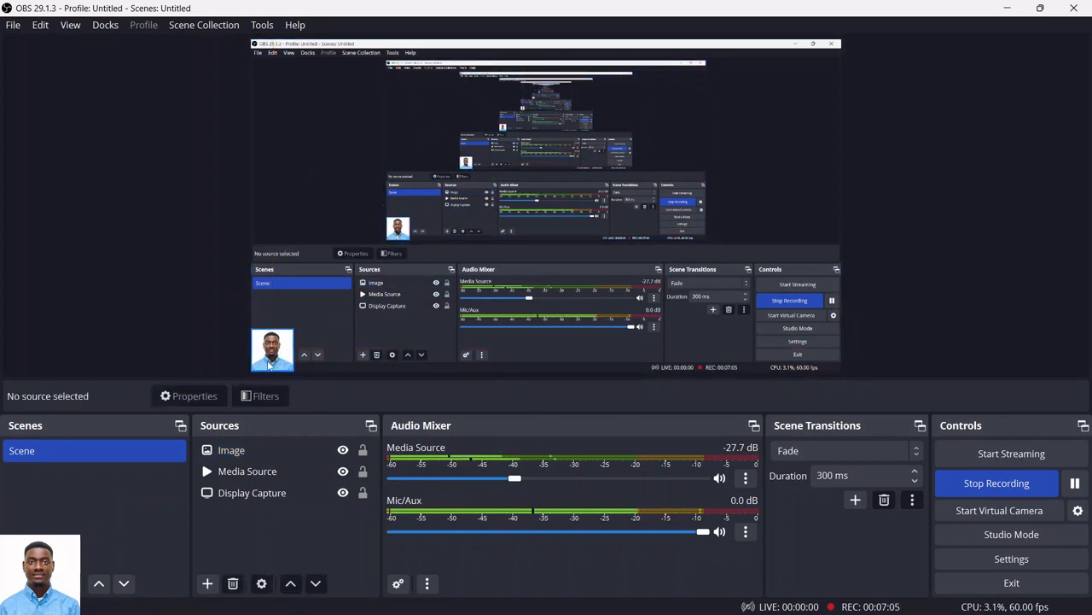
# Review the addable source types, including Video Capture Device, and inspect the Image source's placement on the canvas.
pyautogui.click(206, 586)
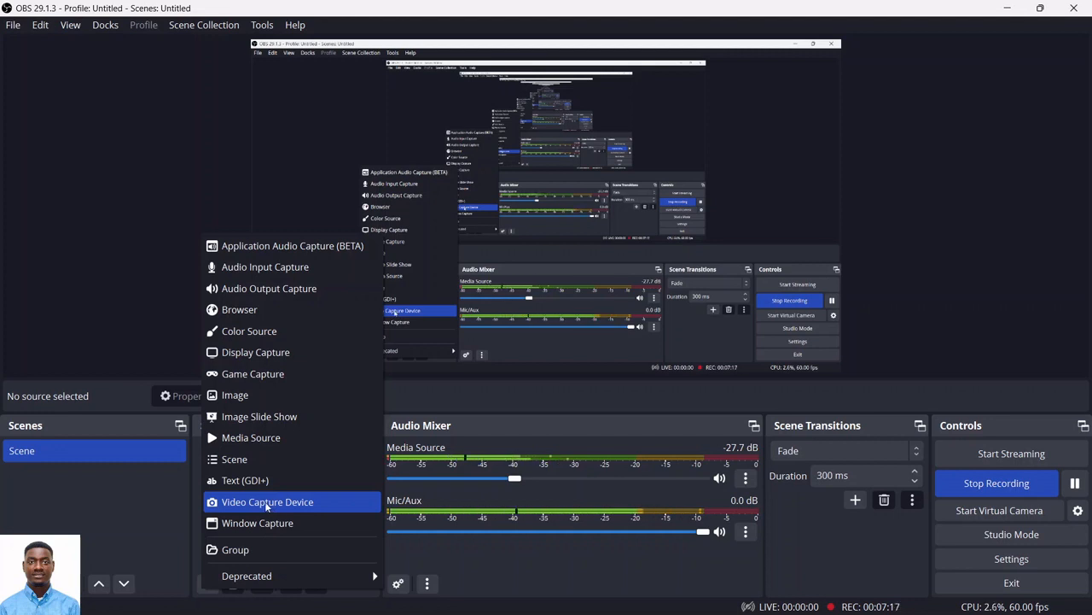
pyautogui.click(191, 524)
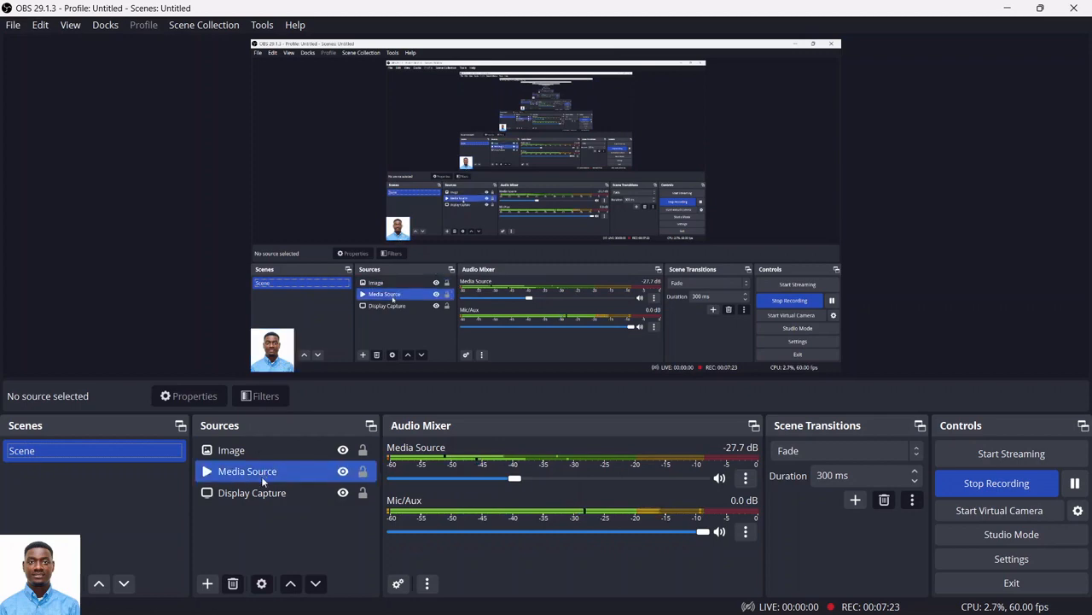
pyautogui.click(249, 452)
pyautogui.moveTo(272, 343)
pyautogui.mouseDown()
pyautogui.moveTo(280, 57)
pyautogui.moveTo(957, 57)
pyautogui.moveTo(804, 232)
pyautogui.moveTo(806, 345)
pyautogui.moveTo(273, 342)
pyautogui.mouseUp()
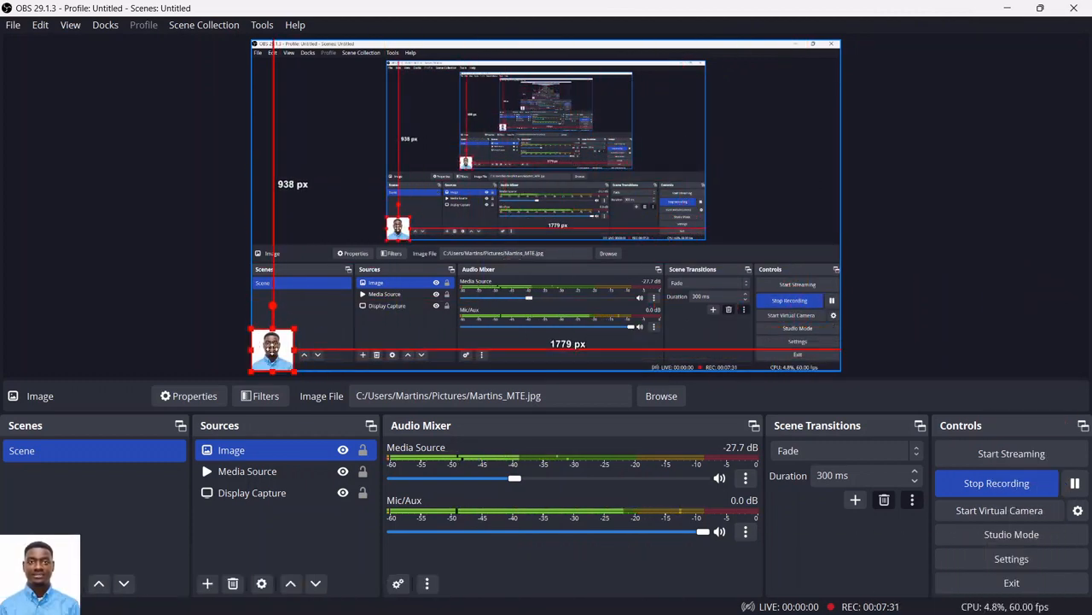
pyautogui.click(190, 340)
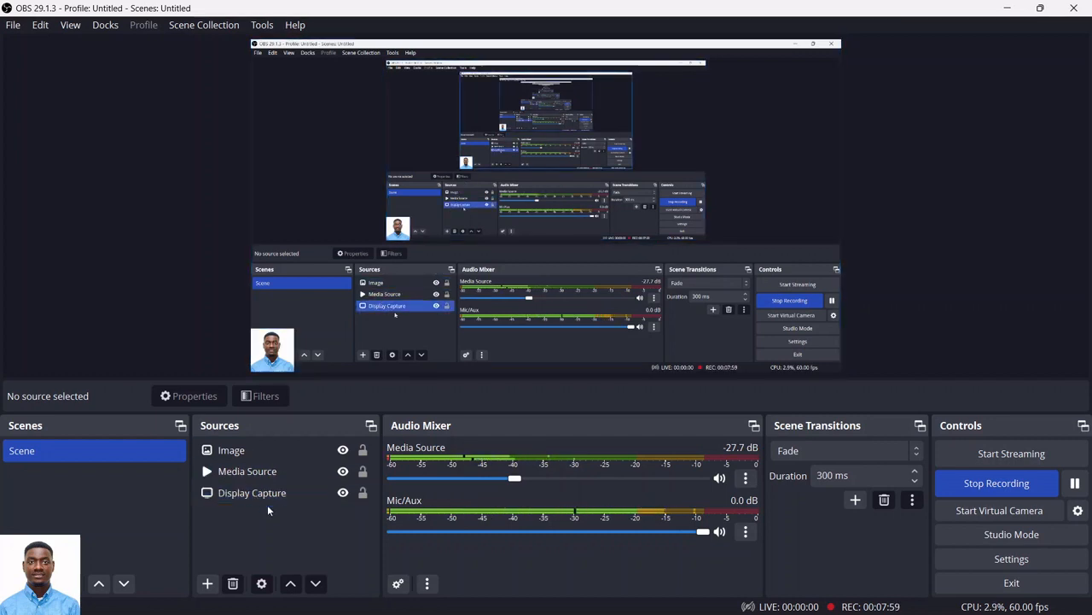
# Review the Media Source properties and browse the Socials folder for music files, keeping 0479. Flowers - AShamaluevMusic.mp3 as the local file.
pyautogui.click(233, 471)
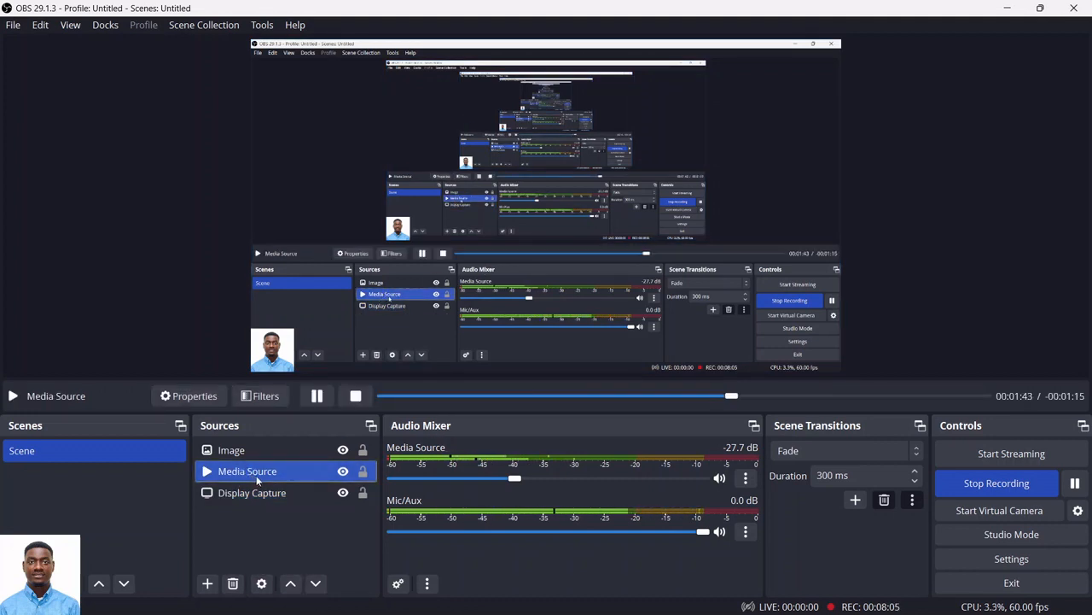
pyautogui.click(204, 397)
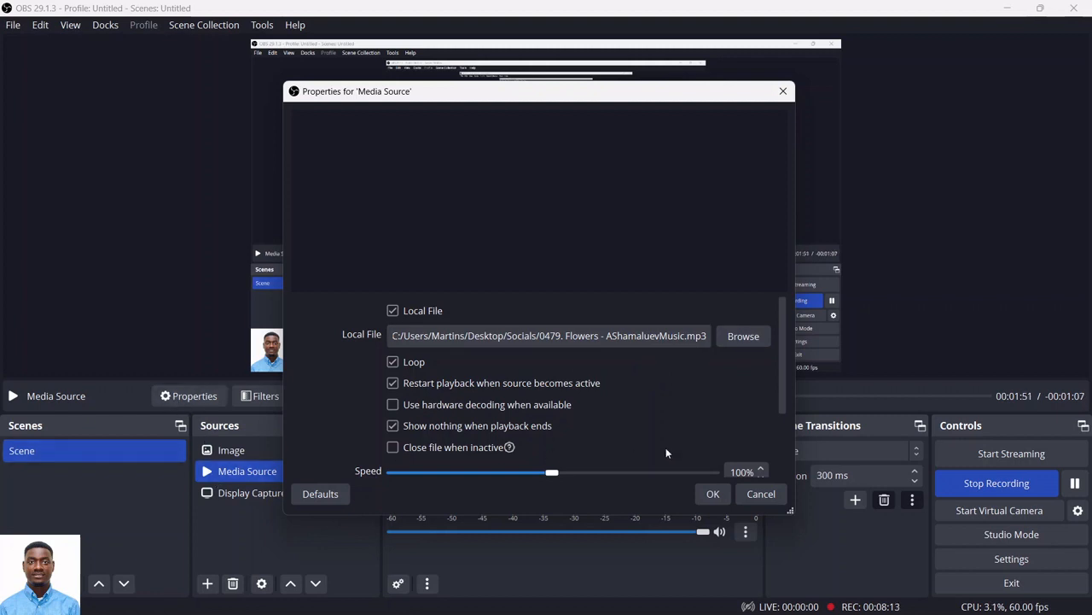
pyautogui.click(761, 494)
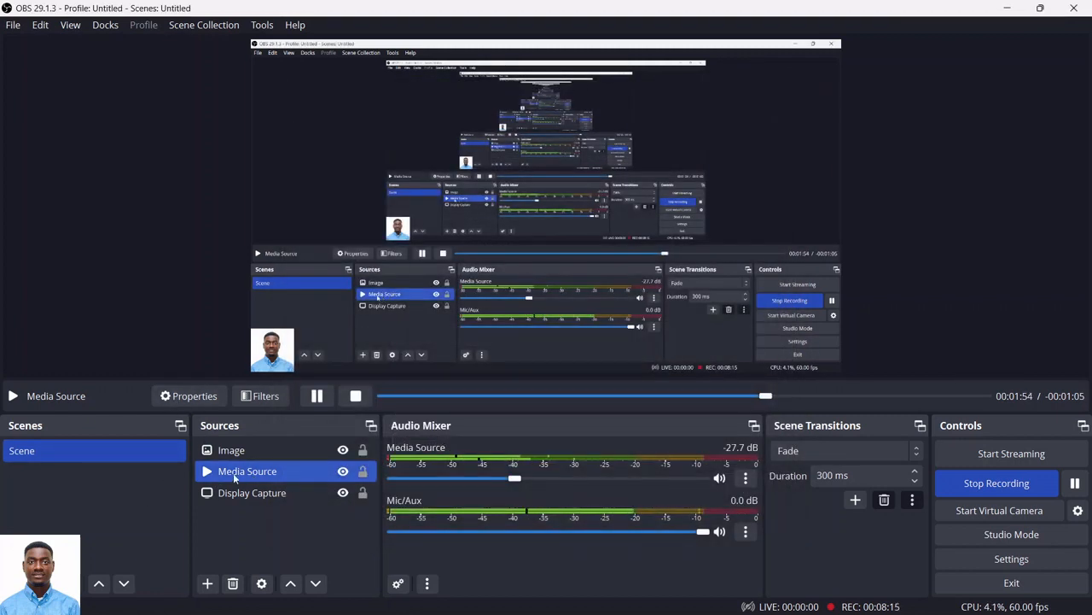
pyautogui.click(192, 396)
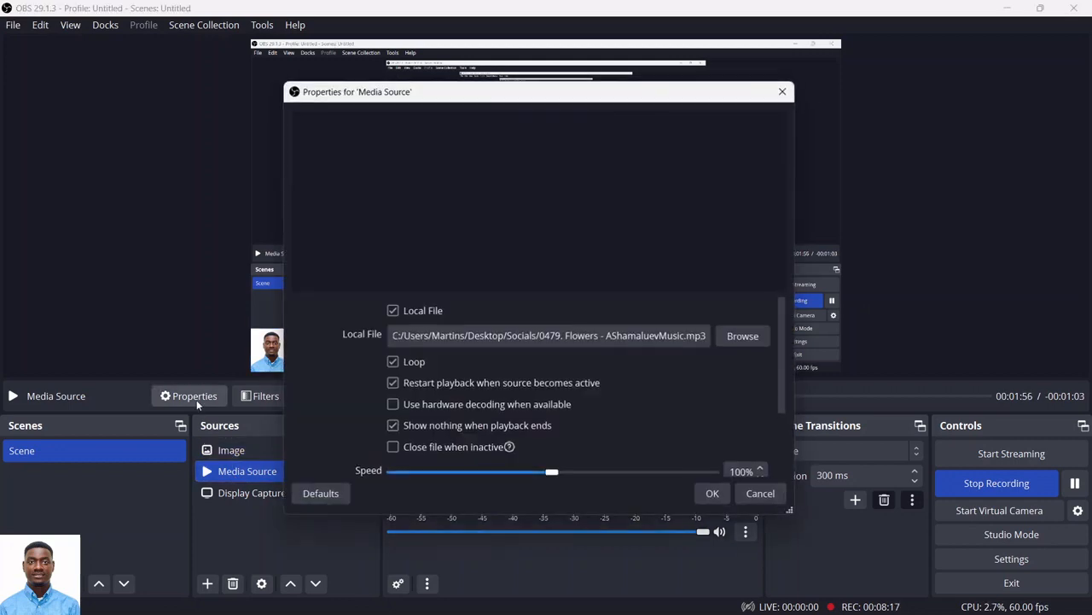
pyautogui.click(741, 337)
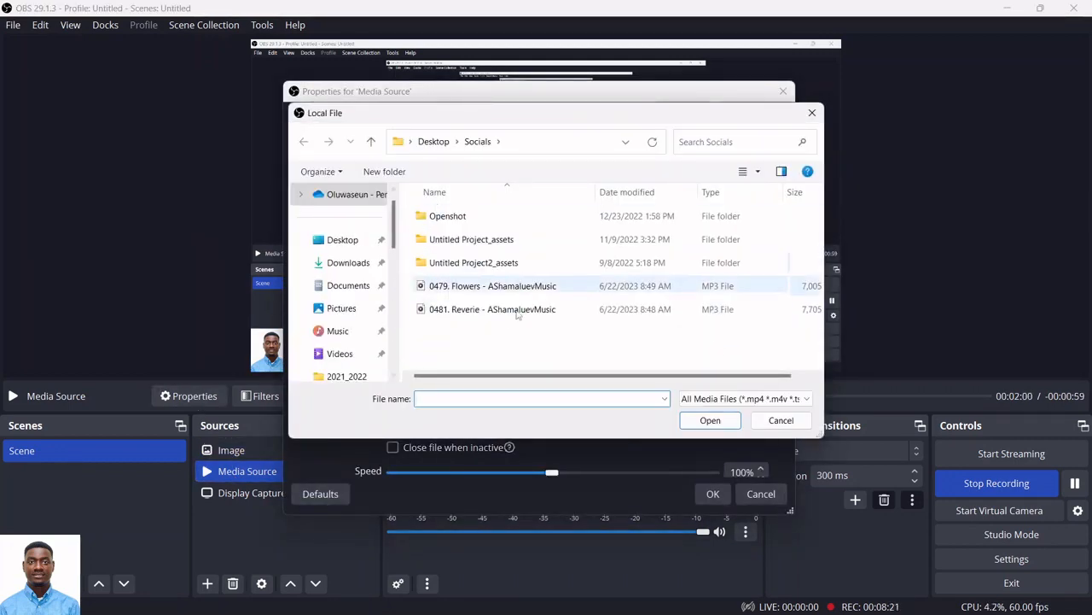
pyautogui.click(783, 424)
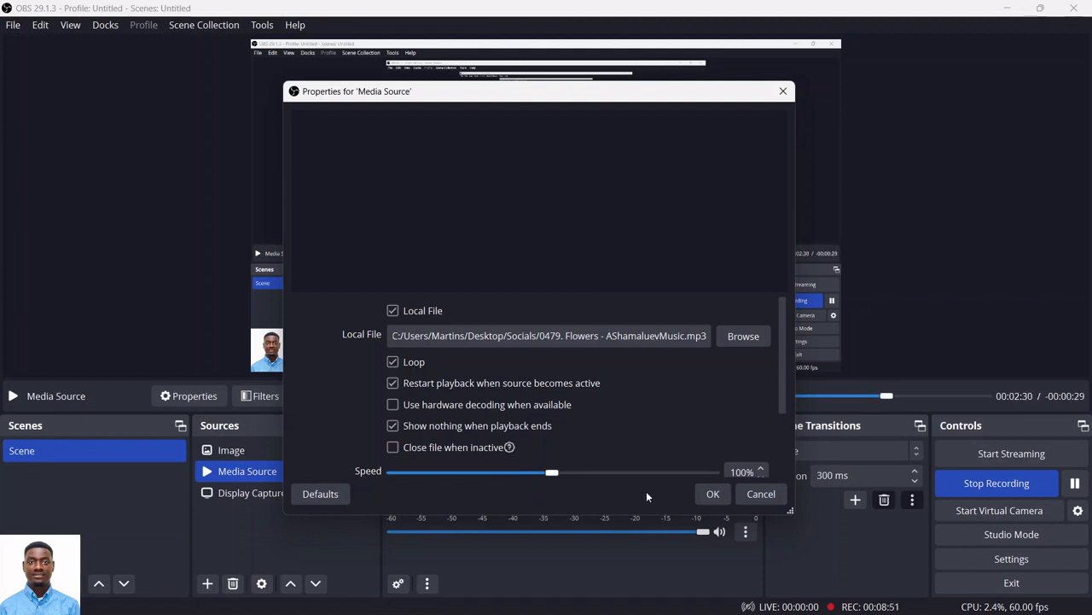
pyautogui.click(713, 495)
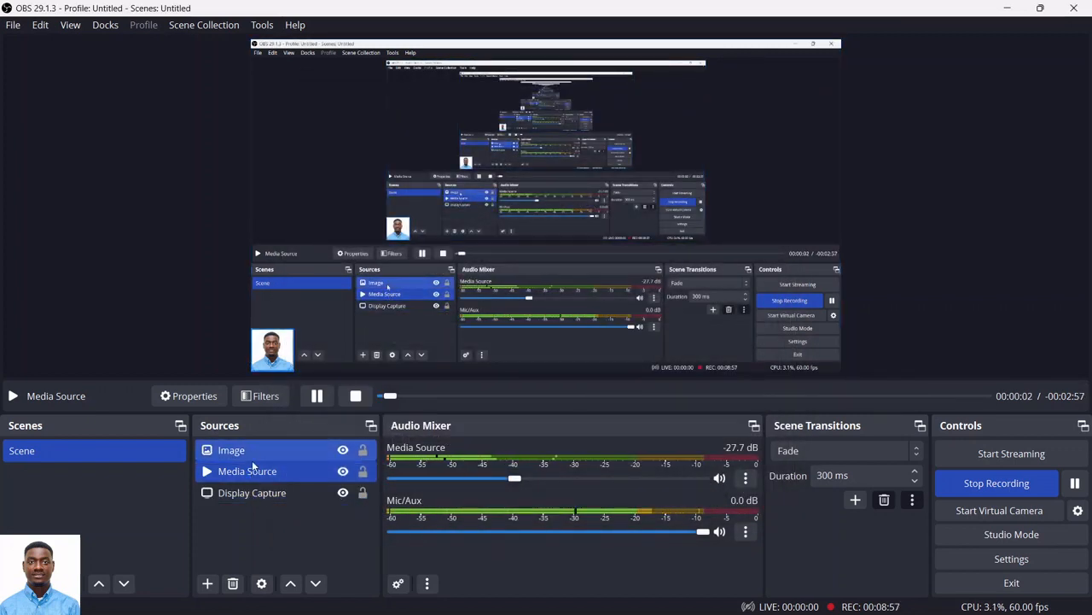
# Examine the audio capture source types that can be added and take a brief look at the general settings.
pyautogui.click(207, 583)
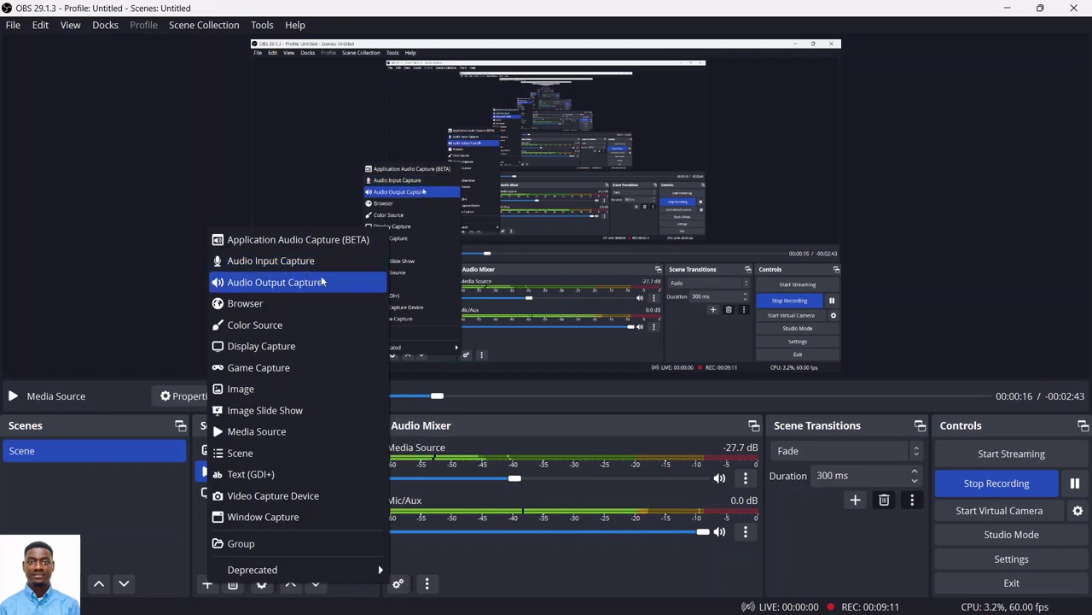
pyautogui.click(911, 282)
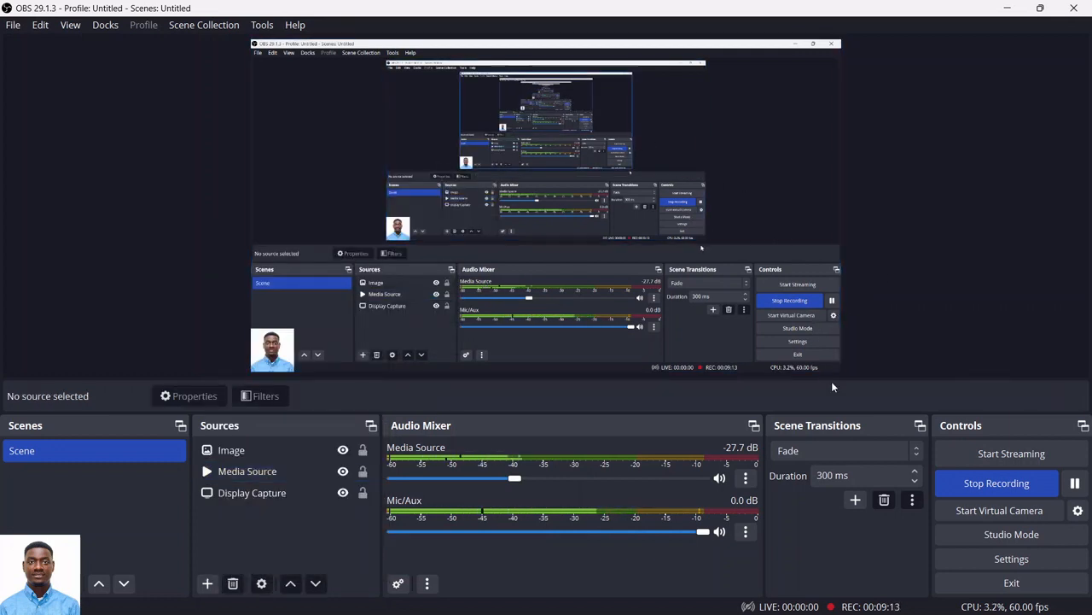
pyautogui.click(1002, 559)
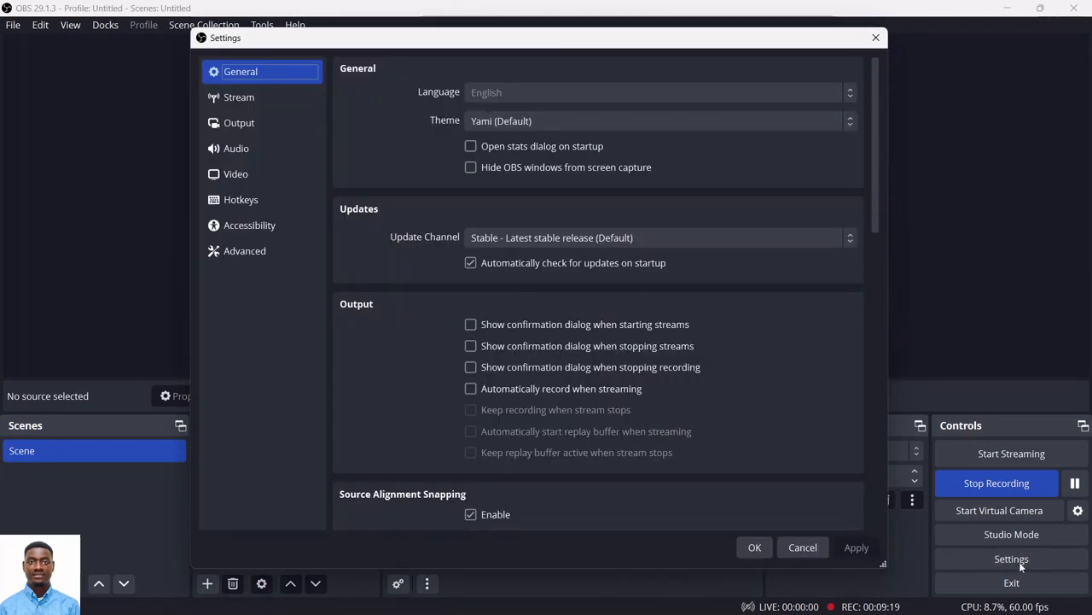
pyautogui.click(875, 37)
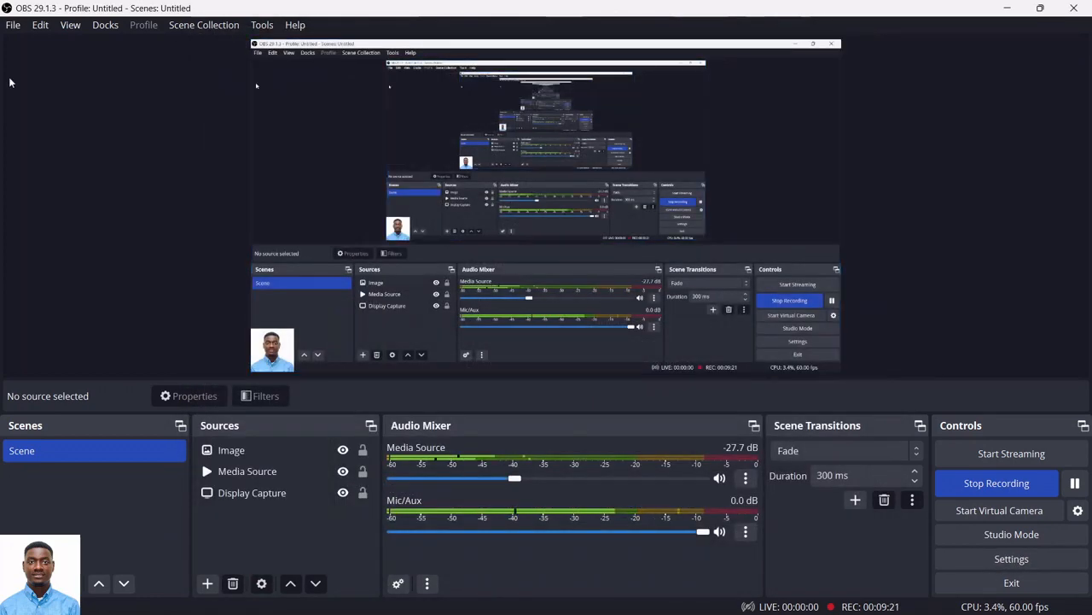
# Examine the Audio and Video settings, including the microphone device, canvas resolution and frame rate, and close the settings unchanged.
pyautogui.click(12, 27)
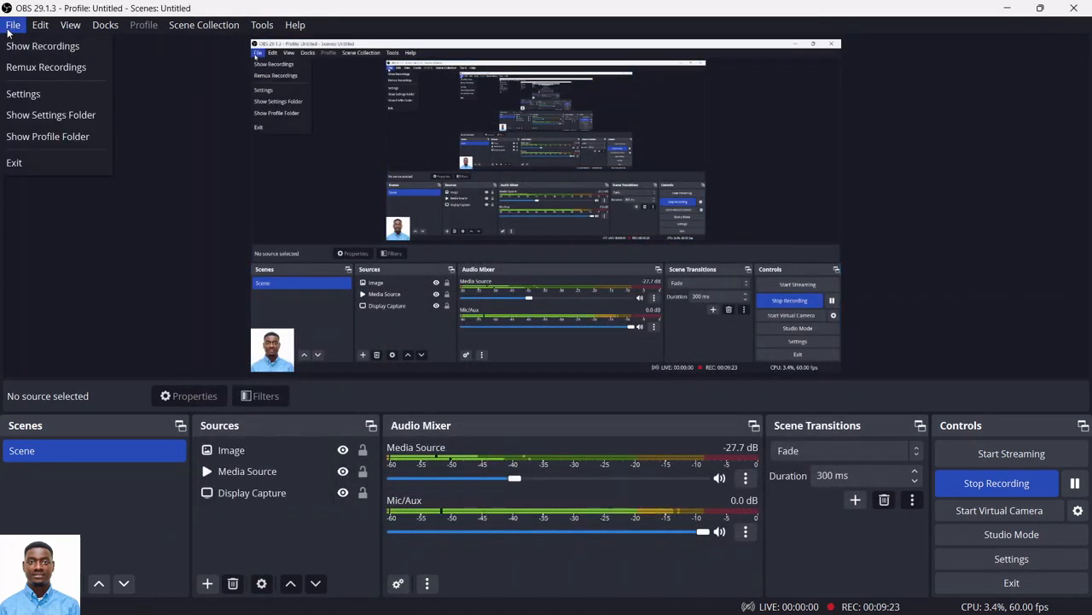
pyautogui.click(27, 95)
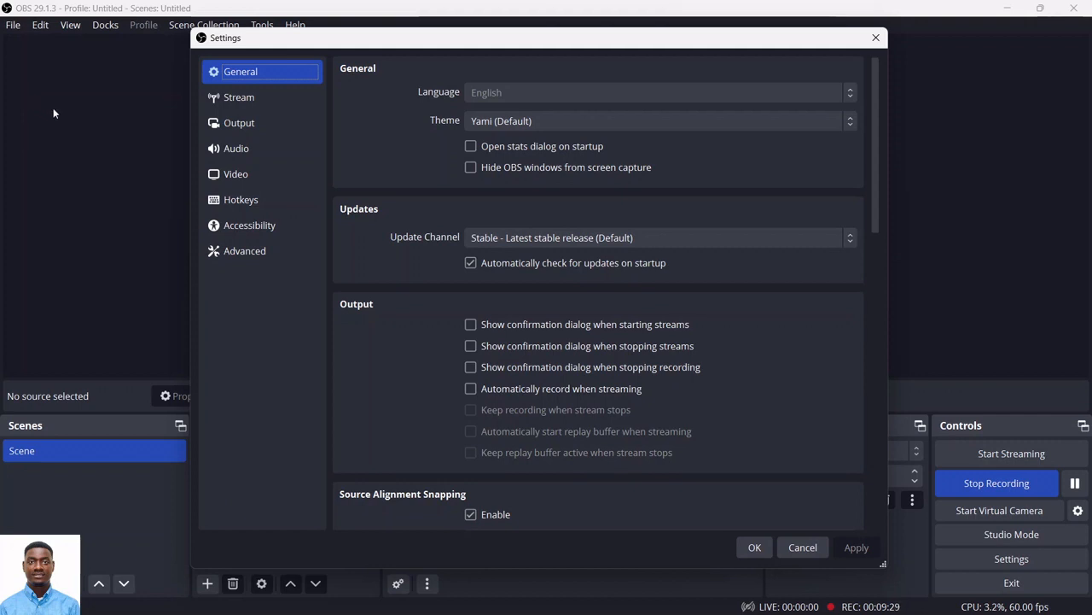
pyautogui.click(240, 152)
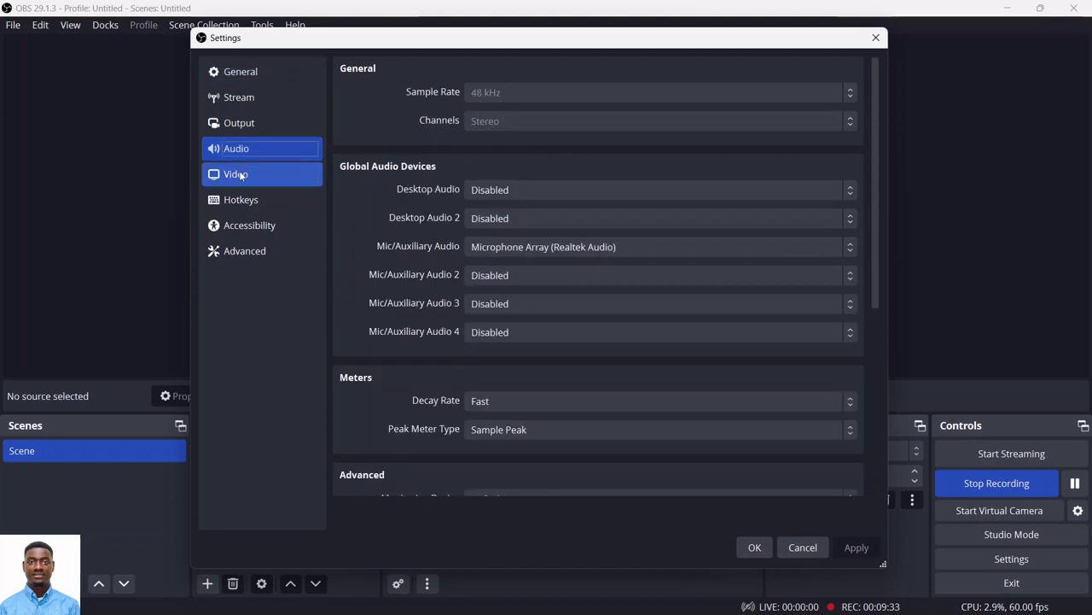
pyautogui.click(241, 176)
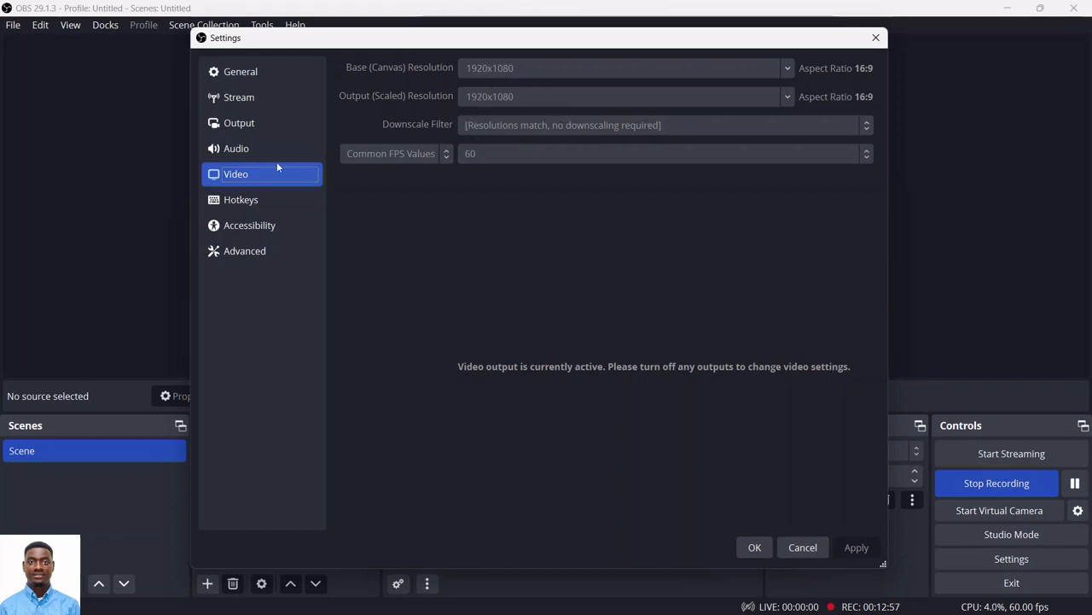
pyautogui.click(230, 149)
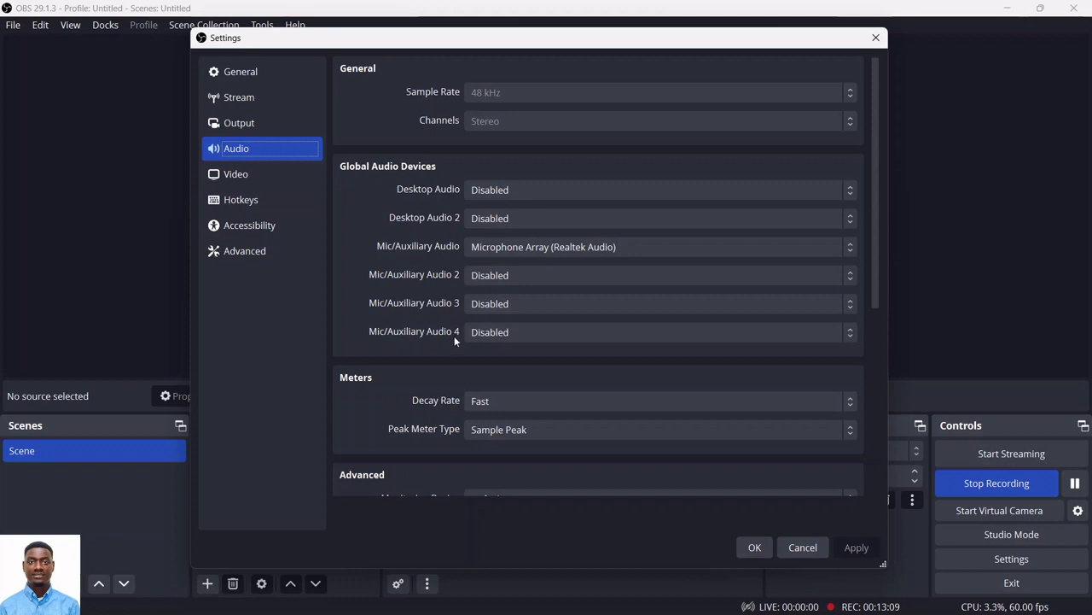
pyautogui.click(875, 39)
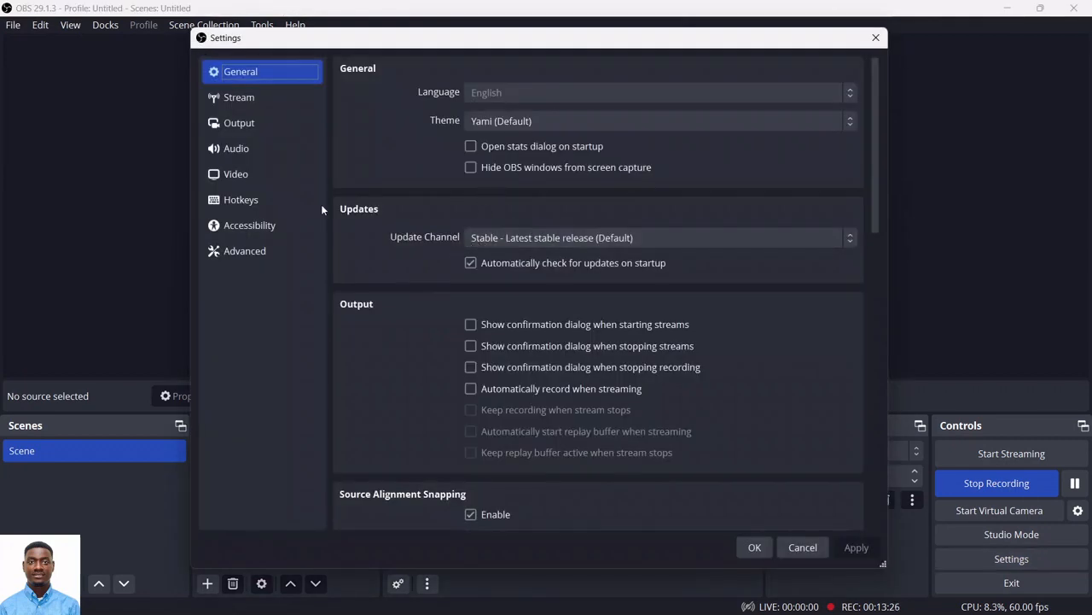
# Examine the Audio settings, including the Mic/Auxiliary Audio device, dismiss the phone notification and close the settings.
pyautogui.click(246, 152)
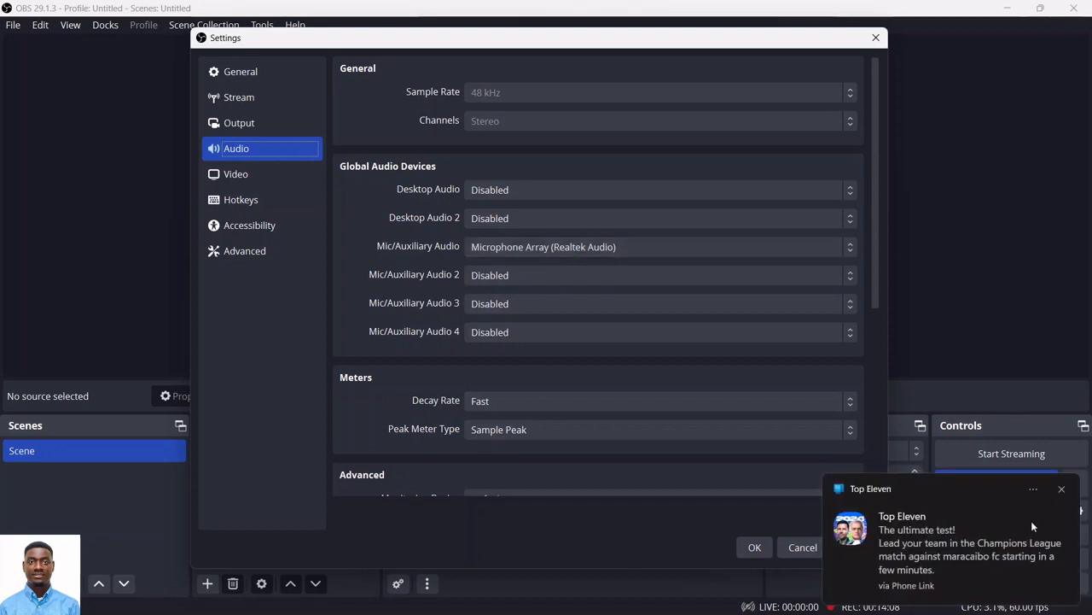
pyautogui.click(1063, 489)
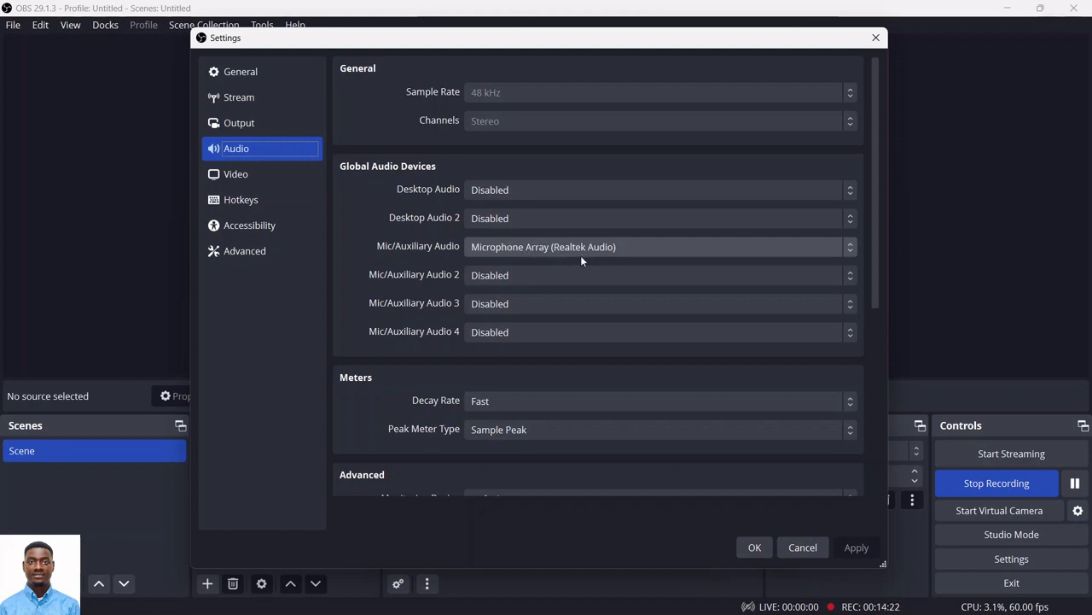
pyautogui.click(750, 548)
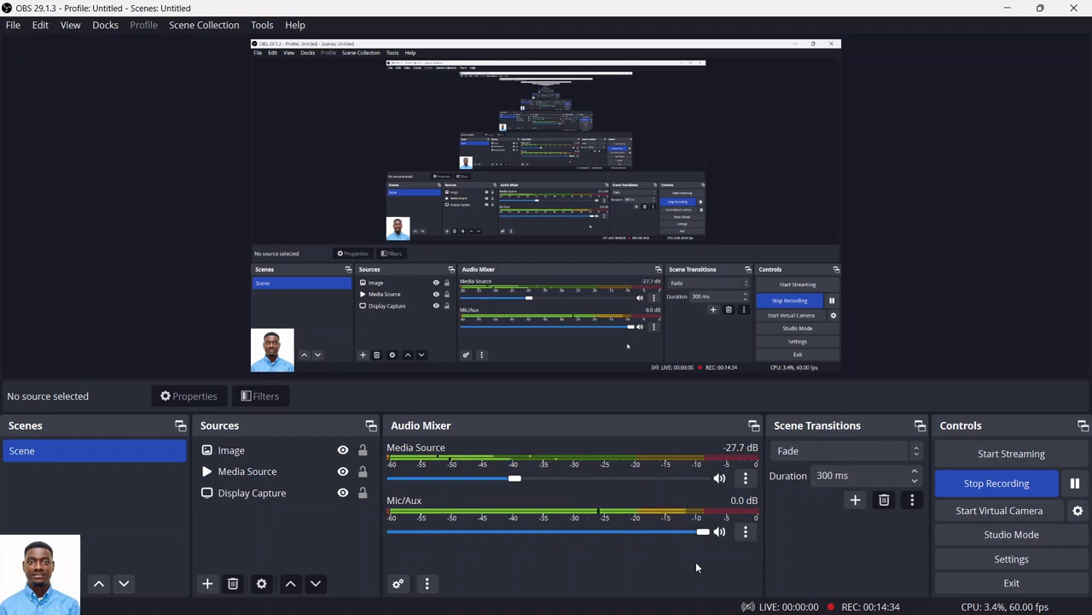
# Review the Noise Gate and Noise Suppression filters applied to the Mic/Aux audio source.
pyautogui.click(746, 533)
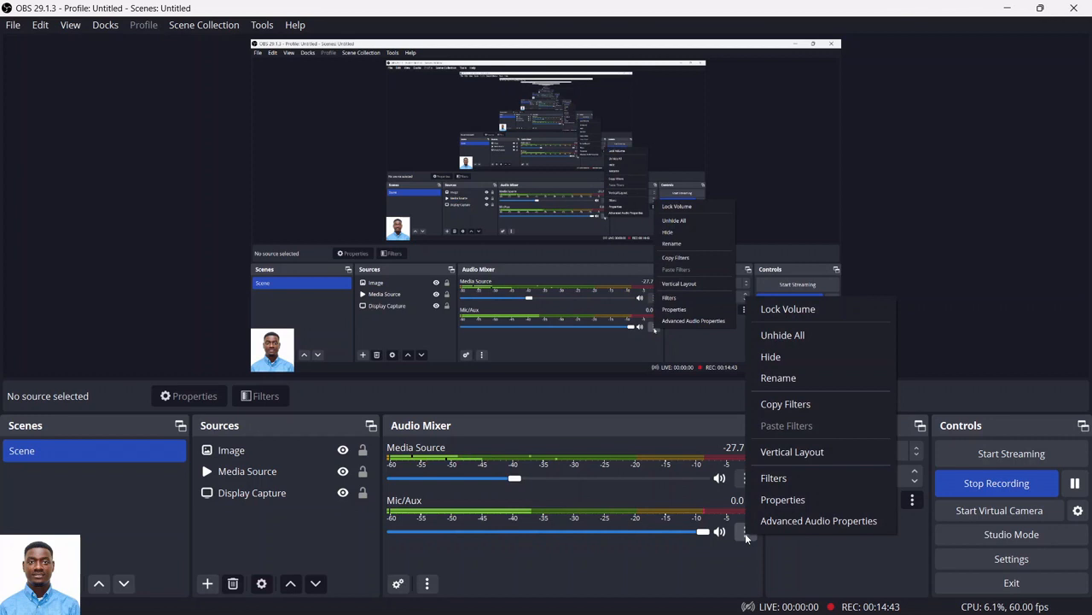
pyautogui.click(772, 483)
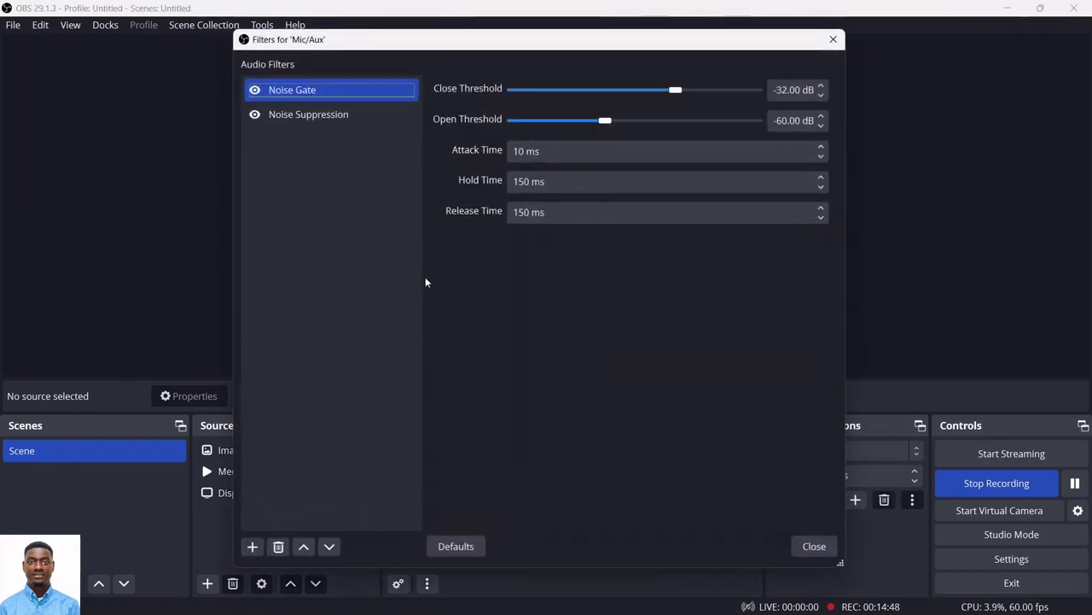
pyautogui.click(336, 116)
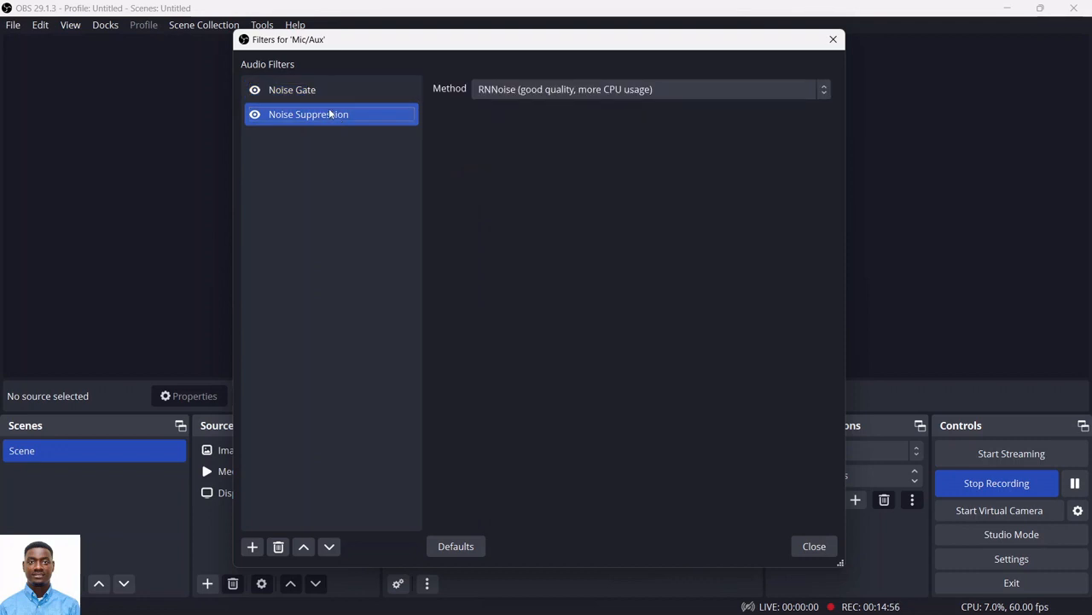
pyautogui.click(321, 90)
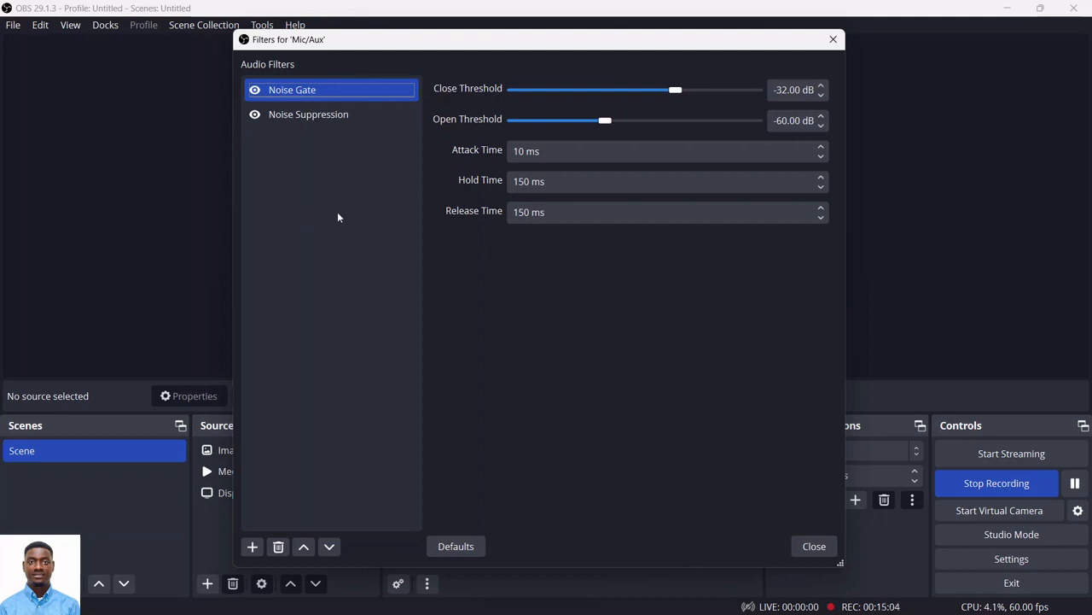
# Examine the audio filter types that can be added to Mic/Aux, without adding one.
pyautogui.click(252, 546)
pyautogui.press('Escape')
pyautogui.click(249, 548)
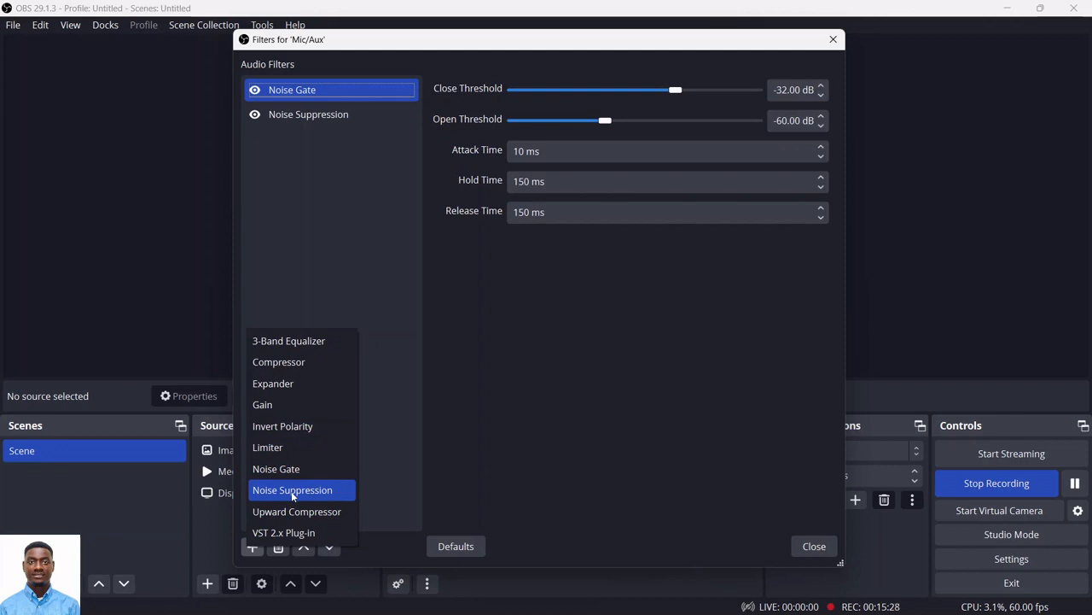
pyautogui.click(389, 205)
# Review the Noise Suppression filter's available methods, keeping RNNoise (good quality, more CPU usage).
pyautogui.click(311, 116)
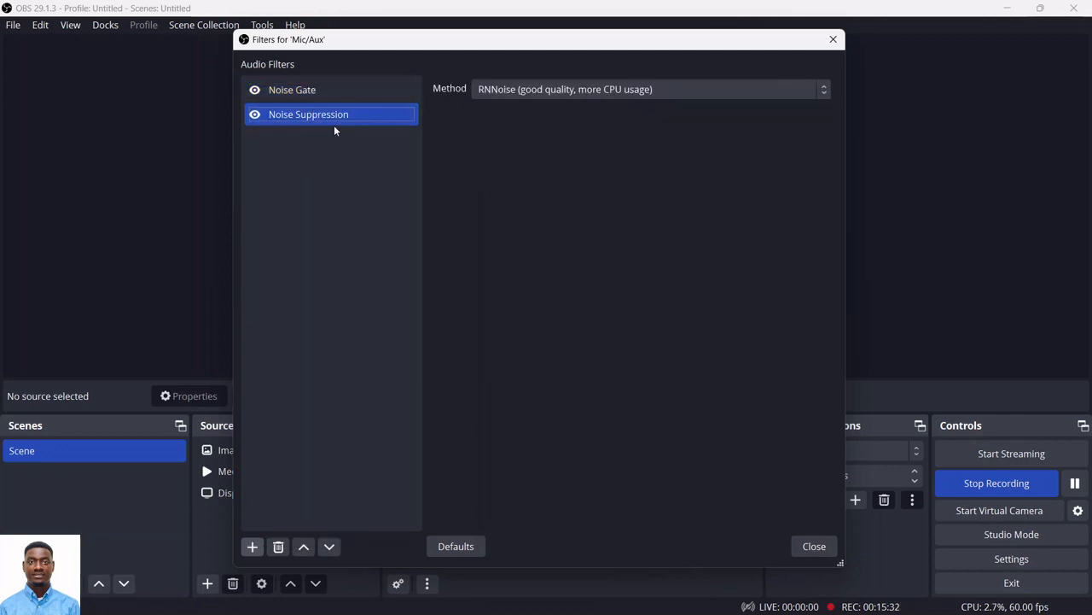
pyautogui.click(503, 90)
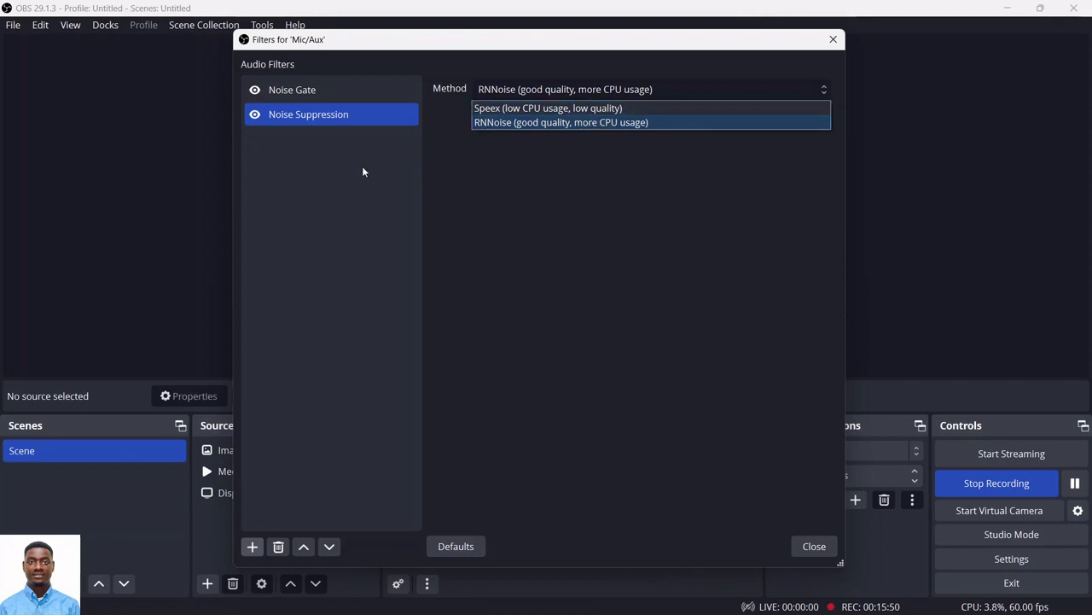
pyautogui.click(287, 202)
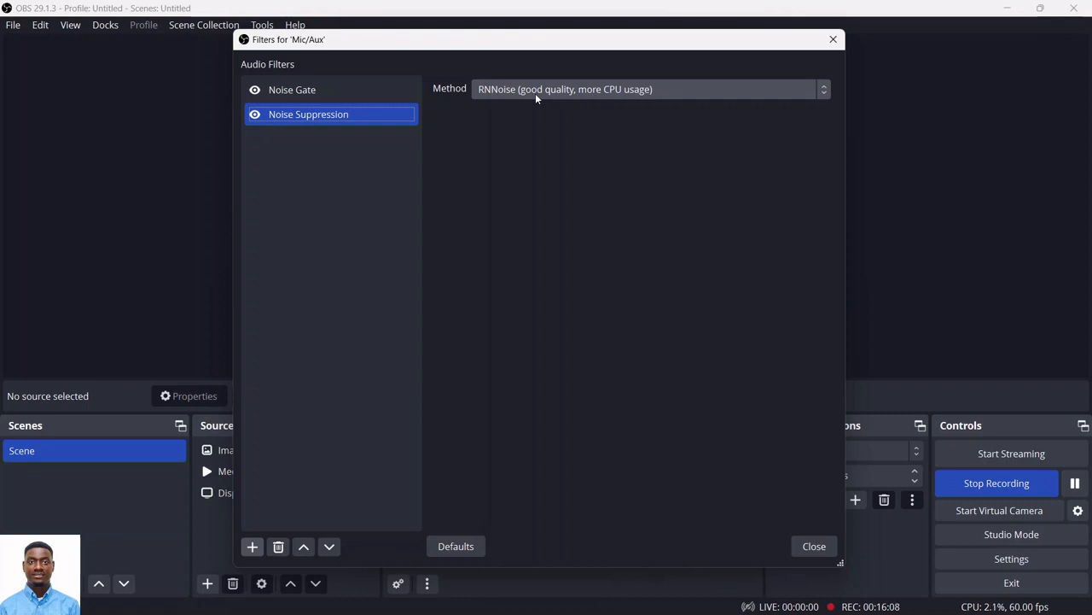
pyautogui.hotkey('ctrl', 'r')
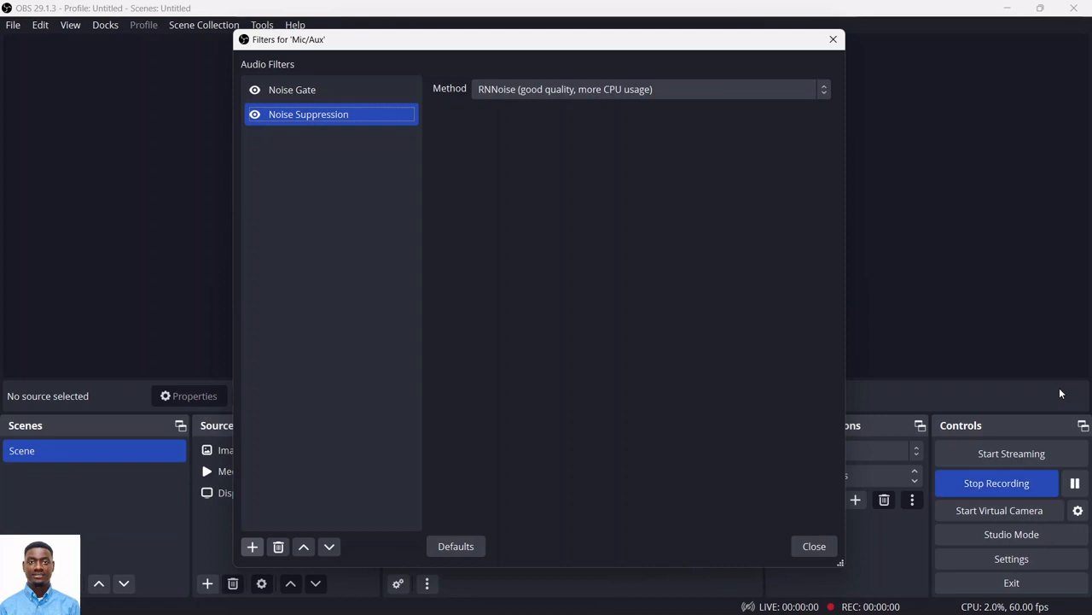
# Examine the Noise Gate filter's threshold, attack, hold and release settings, and close the Mic/Aux filters.
pyautogui.click(287, 92)
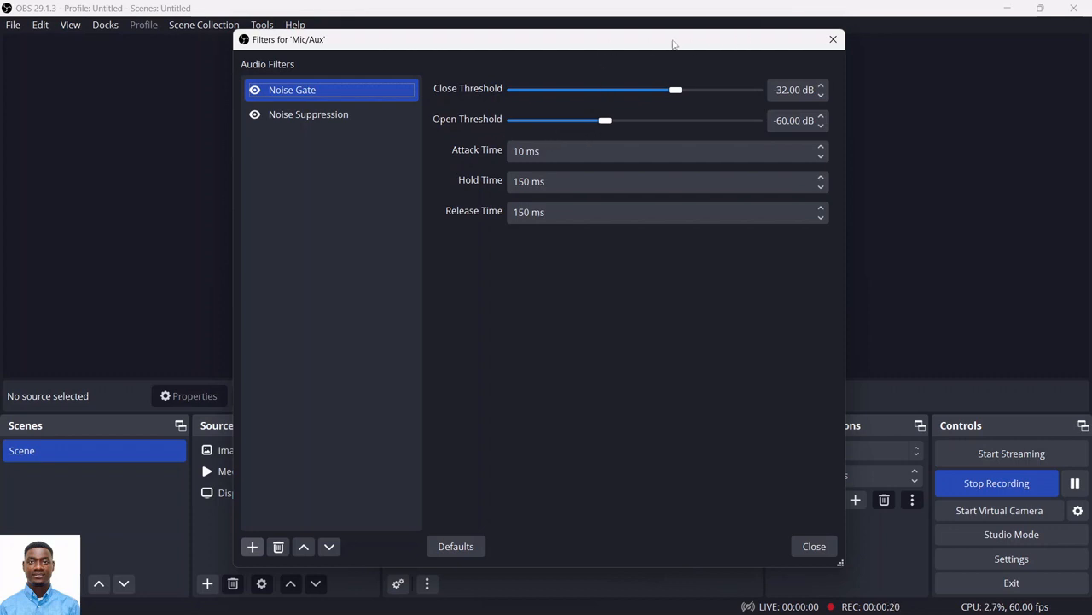
pyautogui.moveTo(642, 41)
pyautogui.mouseDown()
pyautogui.moveTo(587, 41)
pyautogui.moveTo(438, 3)
pyautogui.moveTo(449, 3)
pyautogui.moveTo(289, 12)
pyautogui.moveTo(657, 34)
pyautogui.moveTo(649, 38)
pyautogui.mouseUp()
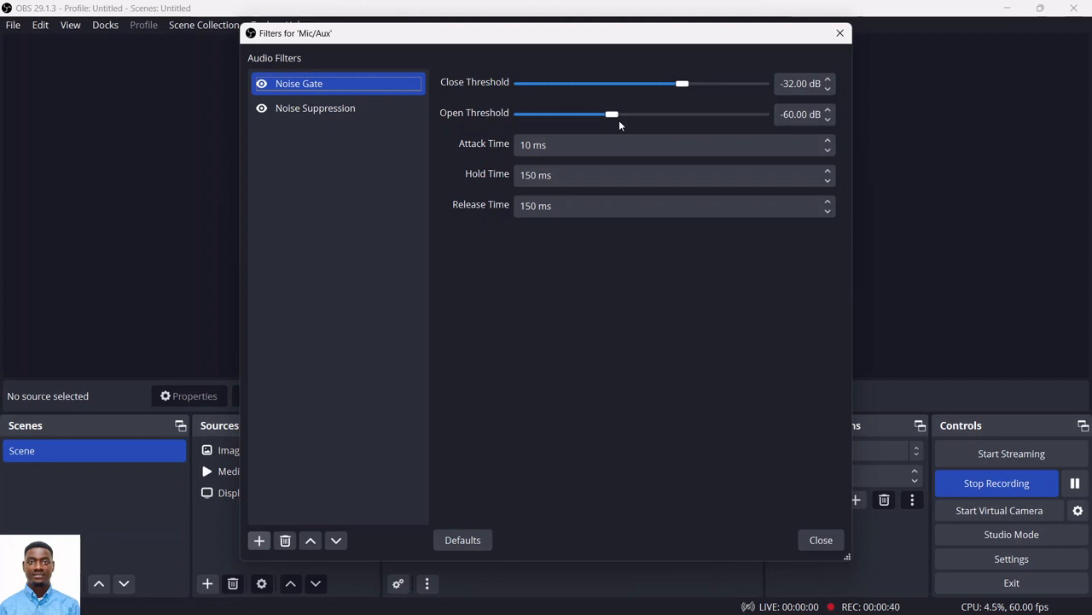
pyautogui.moveTo(619, 115)
pyautogui.mouseDown()
pyautogui.moveTo(654, 118)
pyautogui.moveTo(614, 127)
pyautogui.mouseUp()
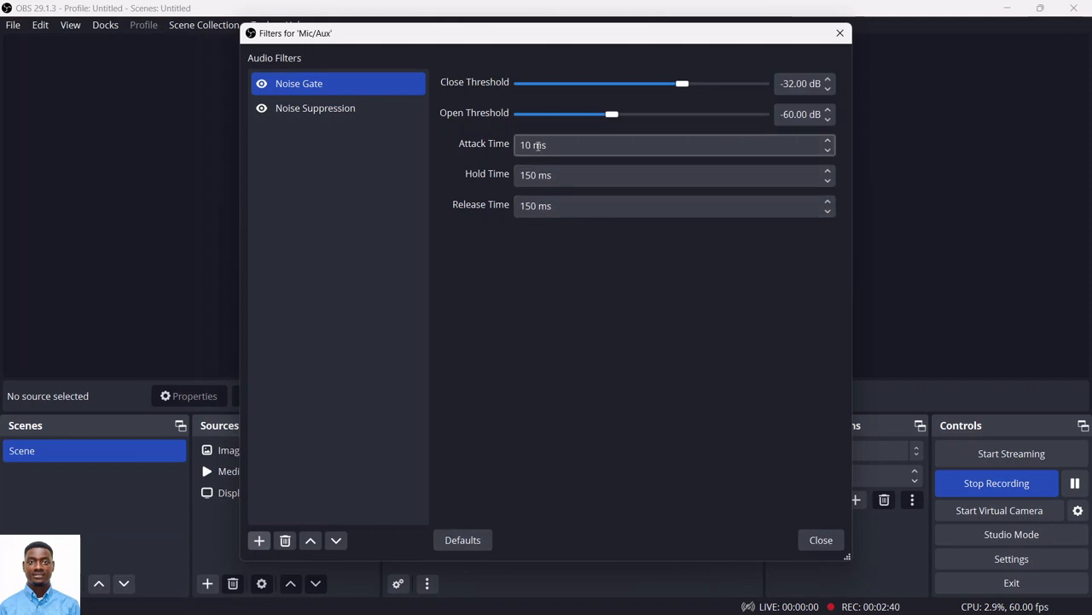
pyautogui.click(821, 540)
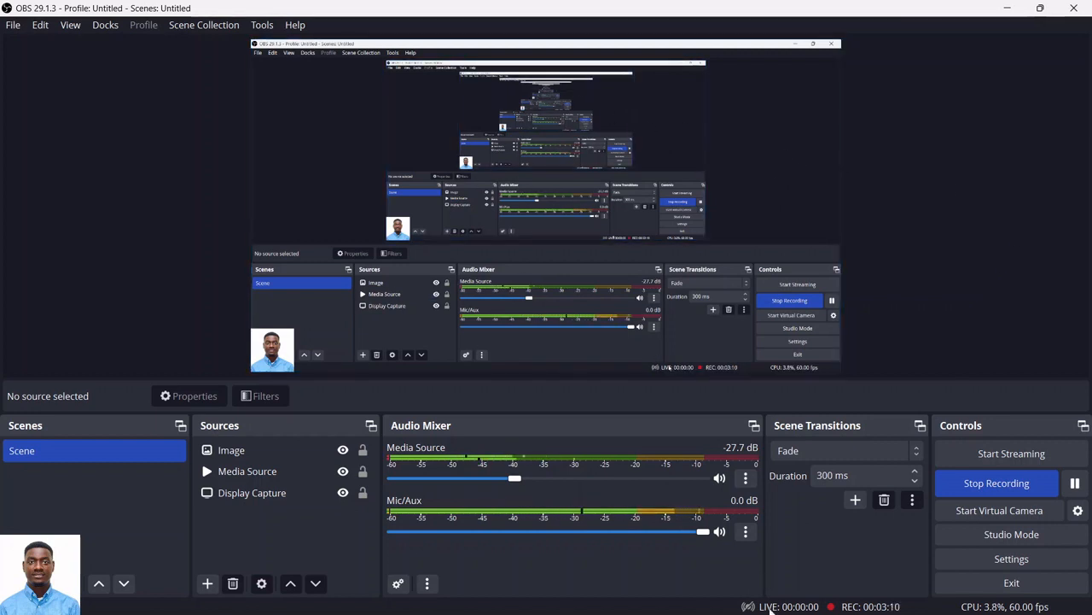
# Review the hotkeys assigned to recording controls and to restarting the Media Source, and close the settings.
pyautogui.moveTo(732, 601)
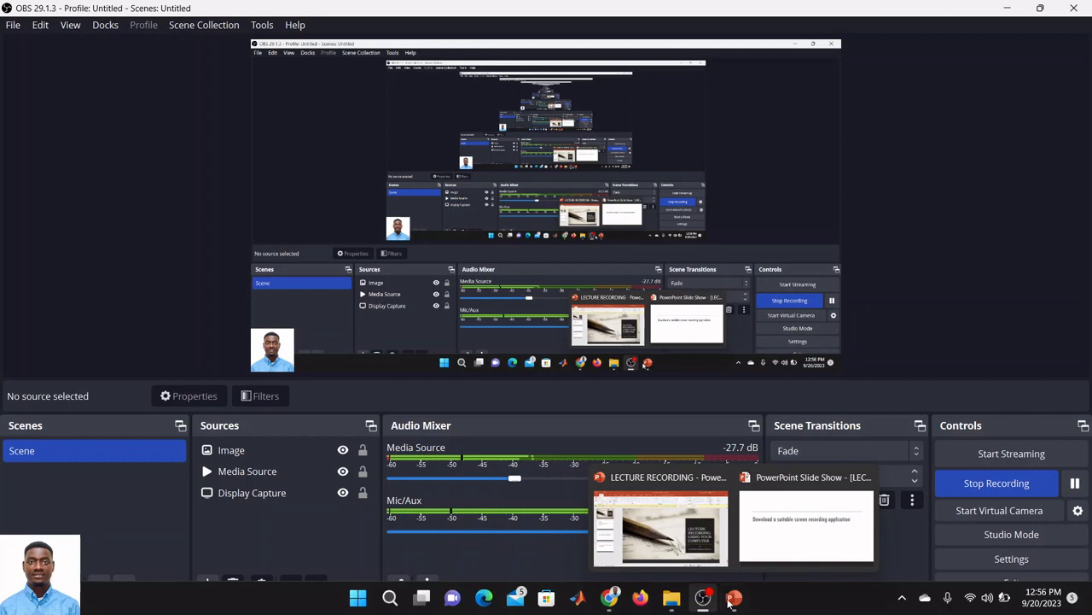
pyautogui.click(723, 541)
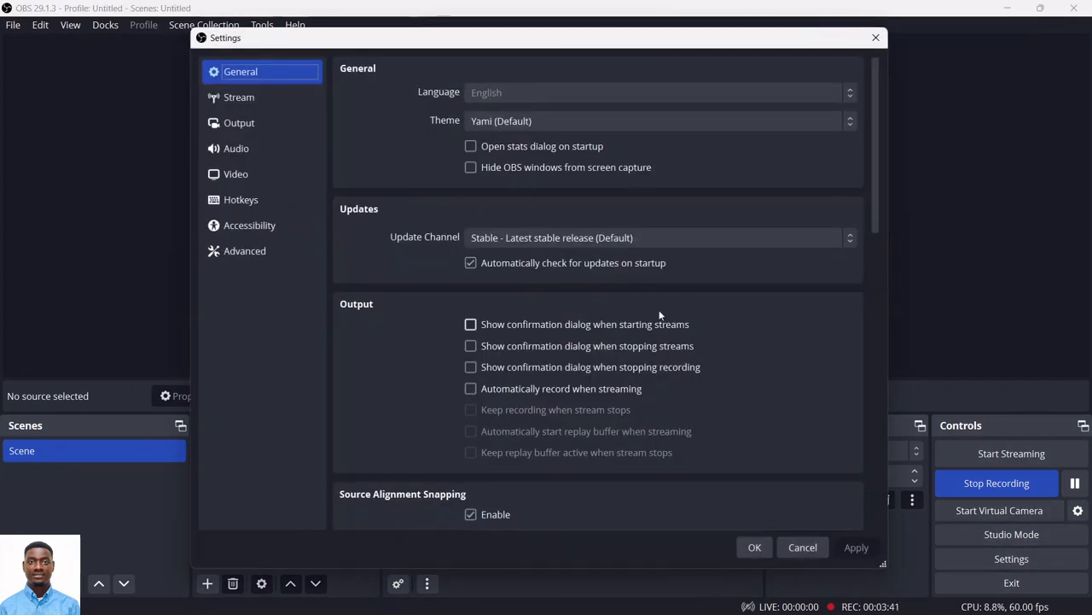
pyautogui.click(238, 203)
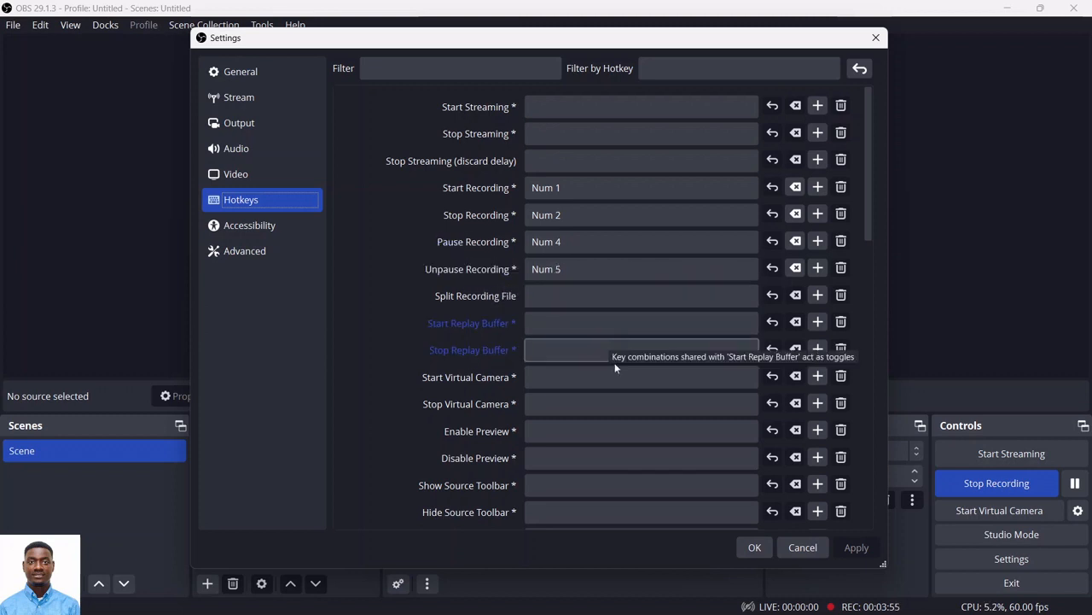
pyautogui.scroll(-5, 614, 365)
pyautogui.scroll(5, 614, 369)
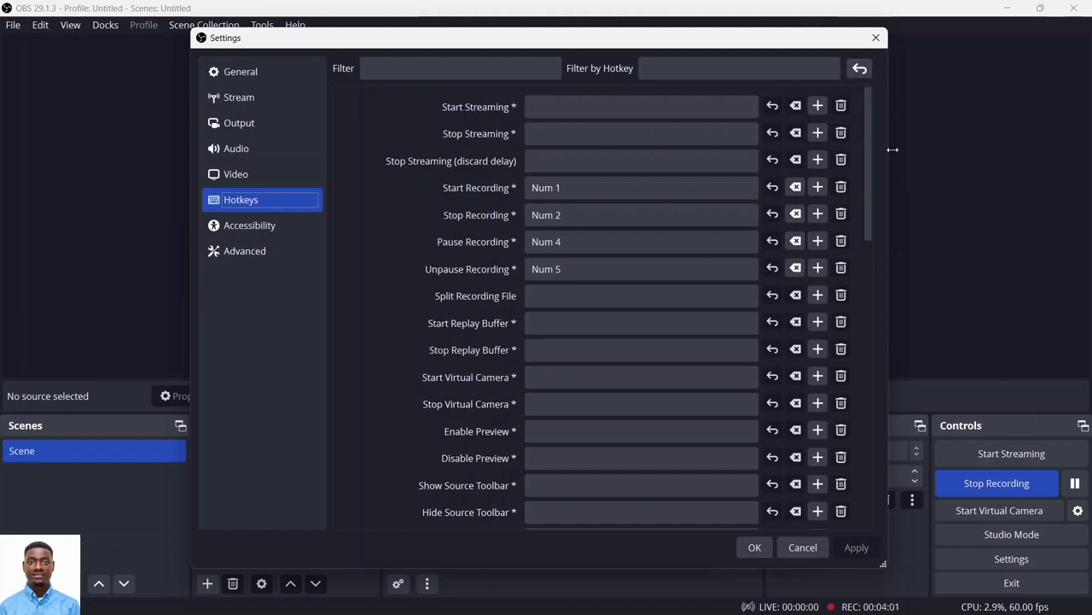
pyautogui.moveTo(867, 111); pyautogui.dragTo(850, 383)
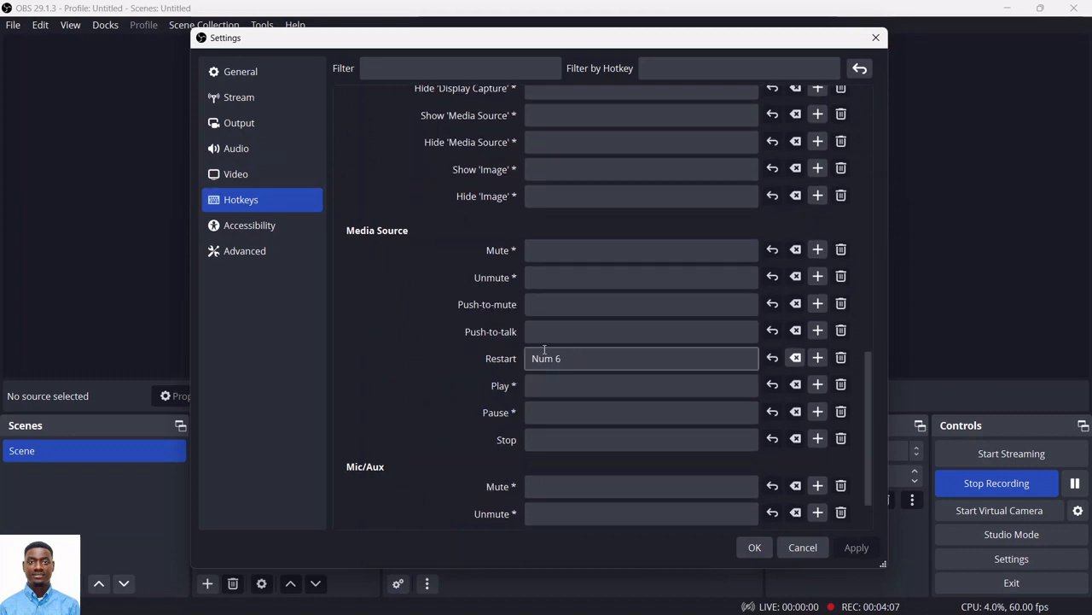
pyautogui.moveTo(867, 428); pyautogui.dragTo(892, 125)
pyautogui.click(868, 45)
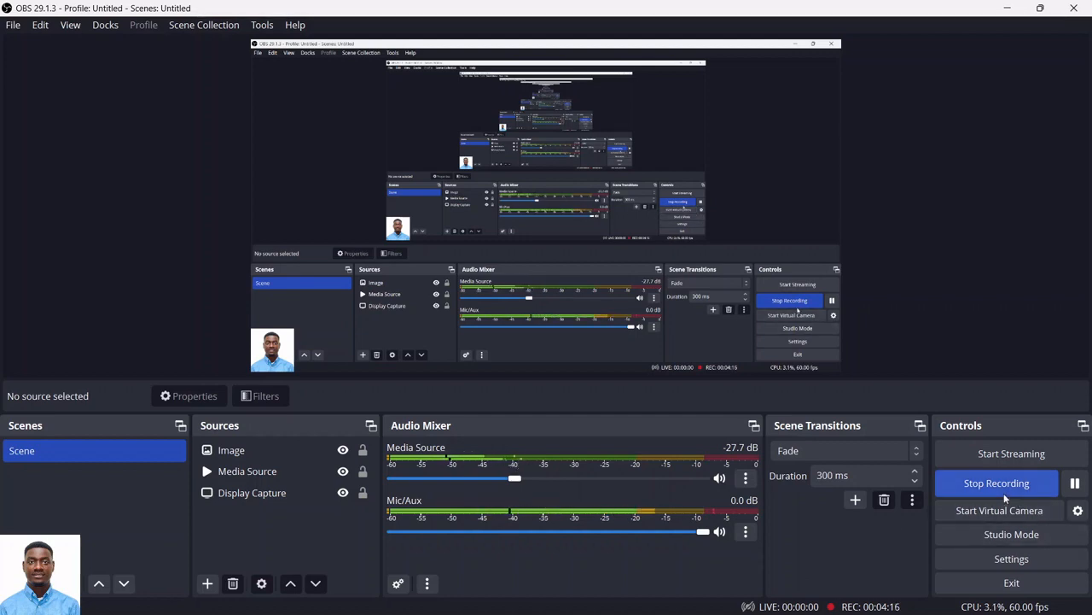
# Minimize OBS Studio to reveal the LECTURE RECORDING presentation, toggle between the two windows and return to OBS Studio.
pyautogui.click(1007, 7)
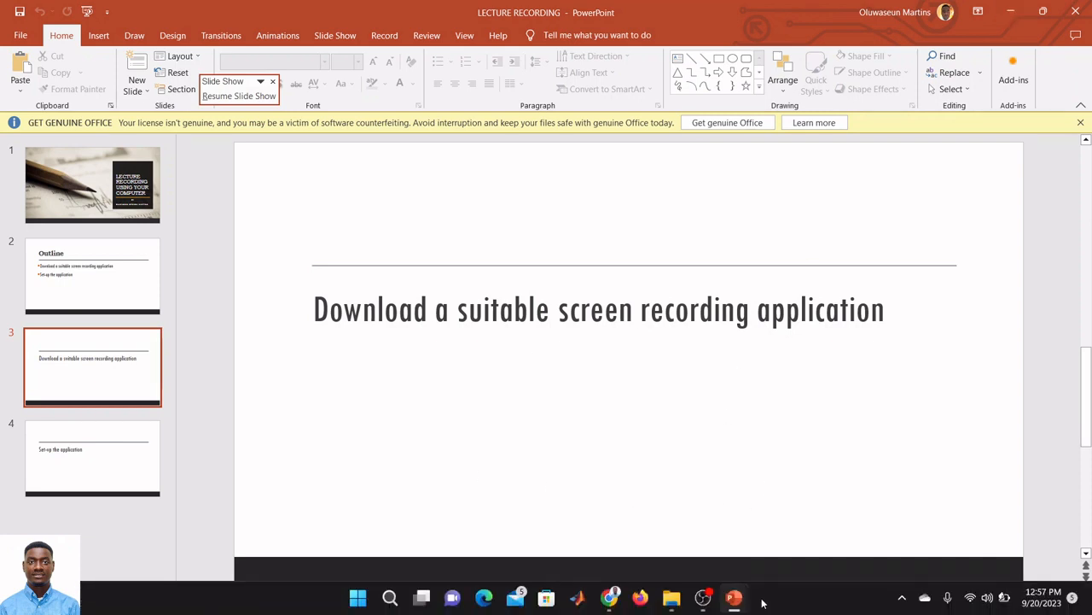
pyautogui.click(703, 597)
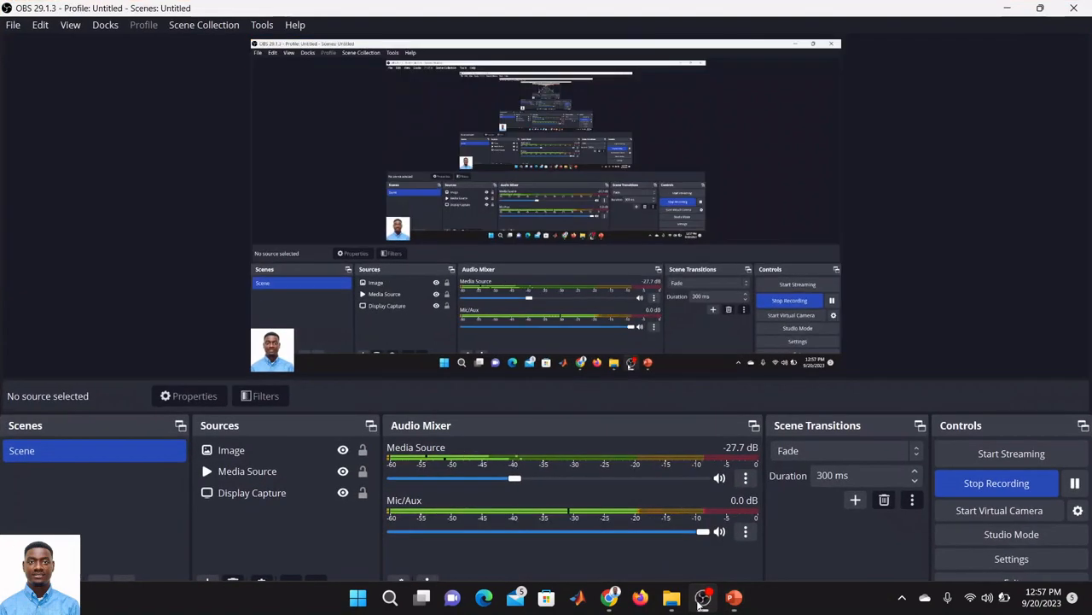
pyautogui.click(703, 600)
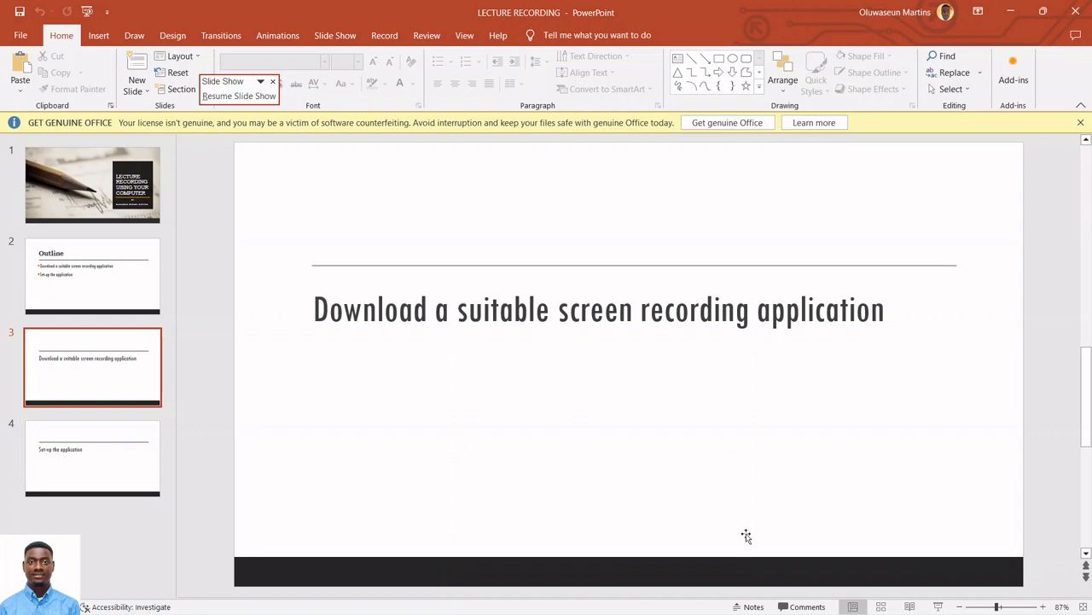
pyautogui.click(703, 598)
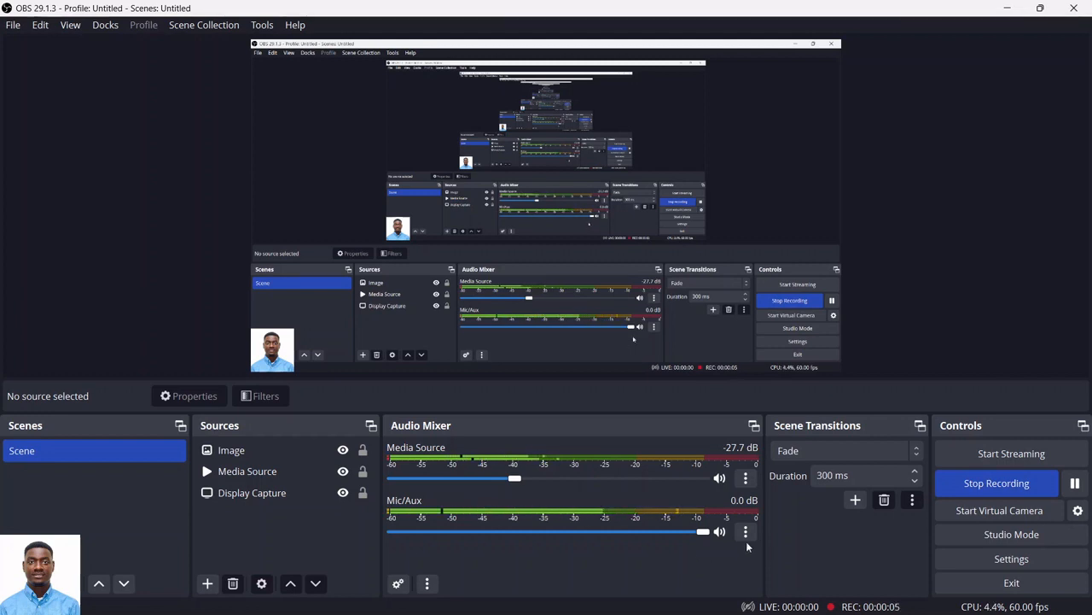
# Show the folder where recordings are saved, inspect the recorded videos, and close the folder window.
pyautogui.click(15, 26)
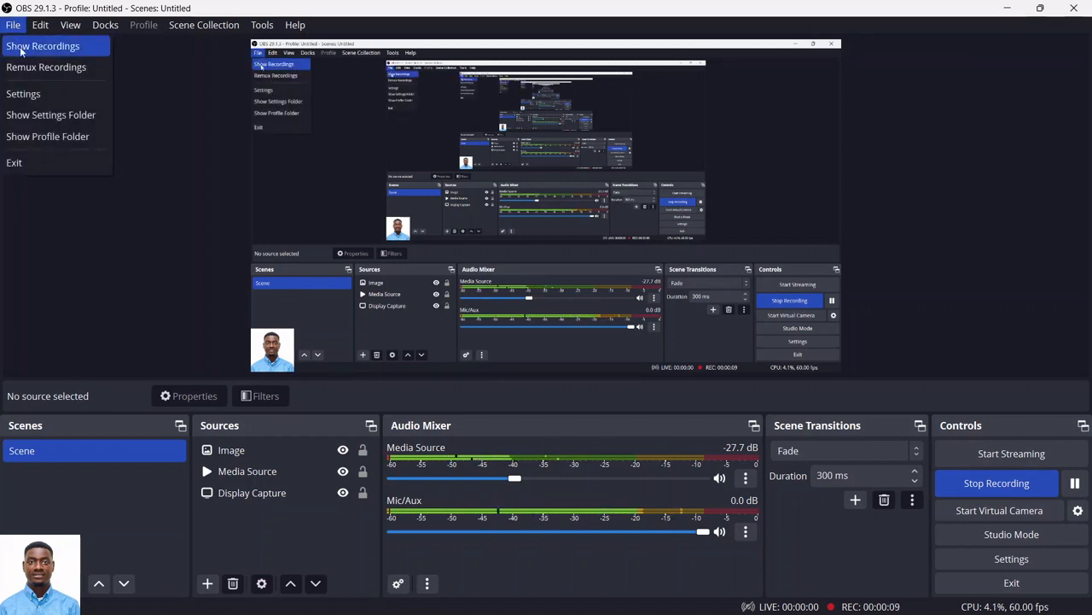
pyautogui.click(28, 49)
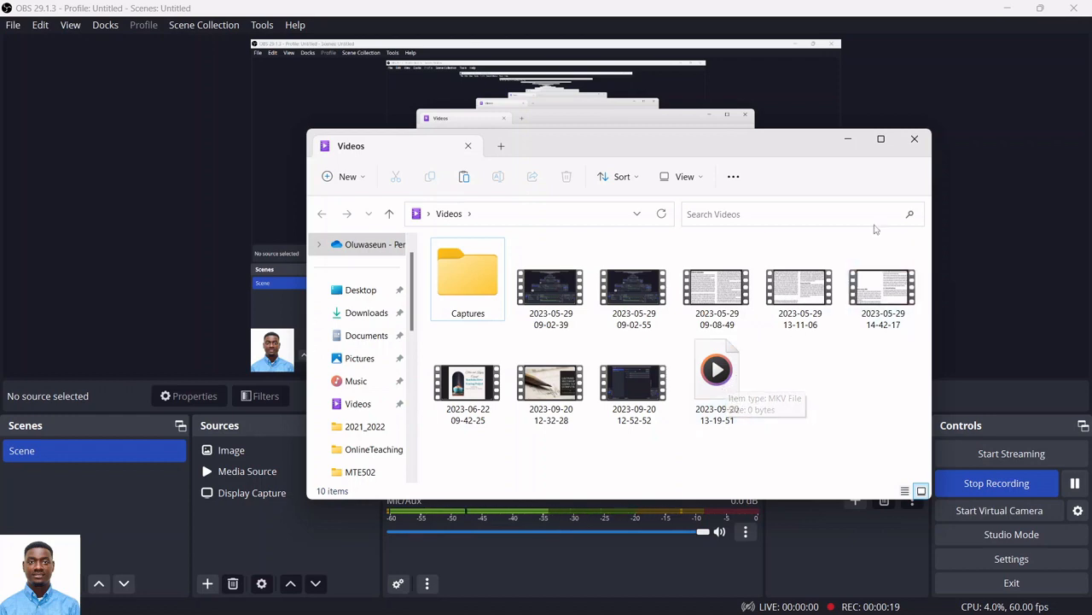
pyautogui.click(915, 139)
pyautogui.click(12, 26)
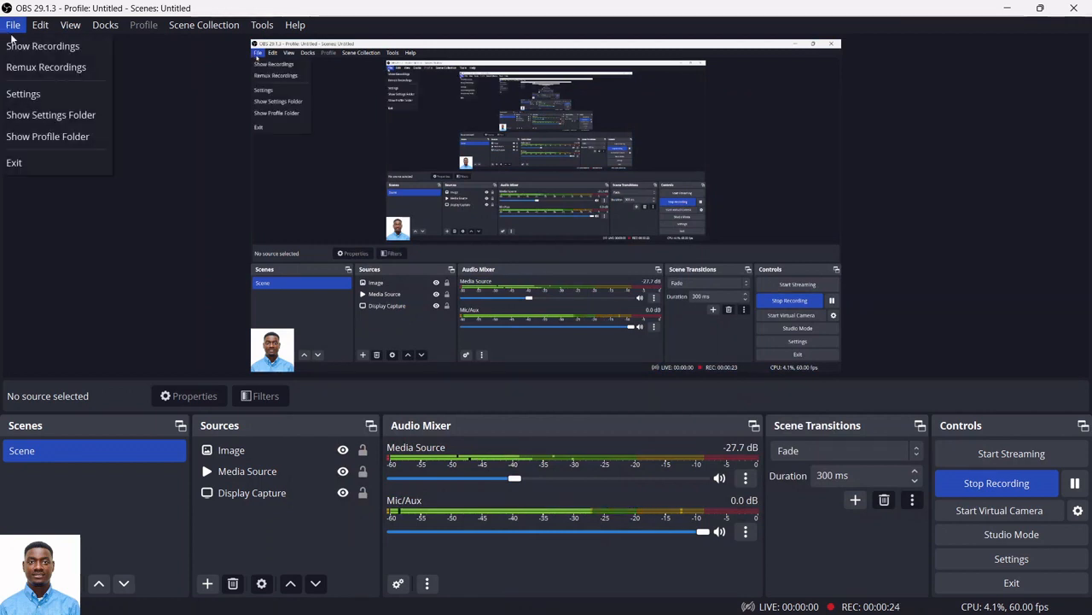
pyautogui.click(26, 49)
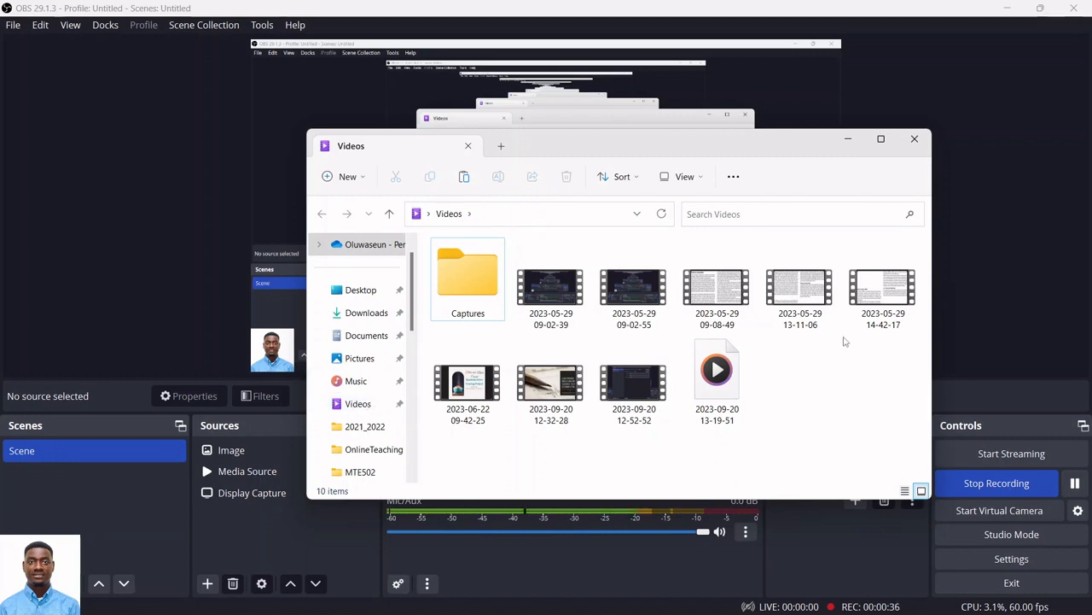
pyautogui.click(912, 143)
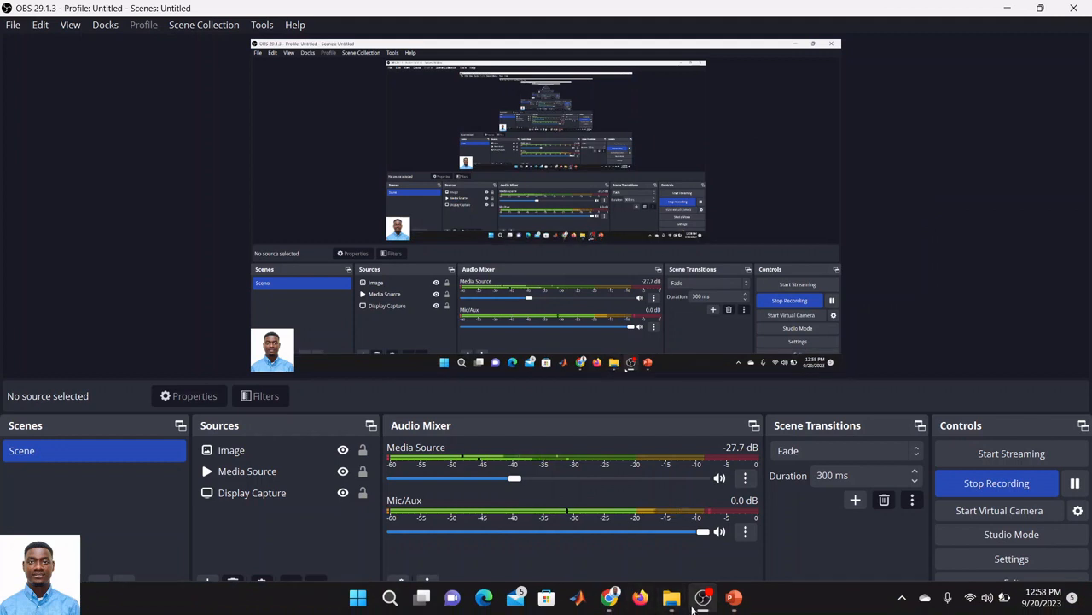
# Take a brief look at the LECTURE RECORDING presentation in PowerPoint and return to OBS Studio.
pyautogui.moveTo(717, 601)
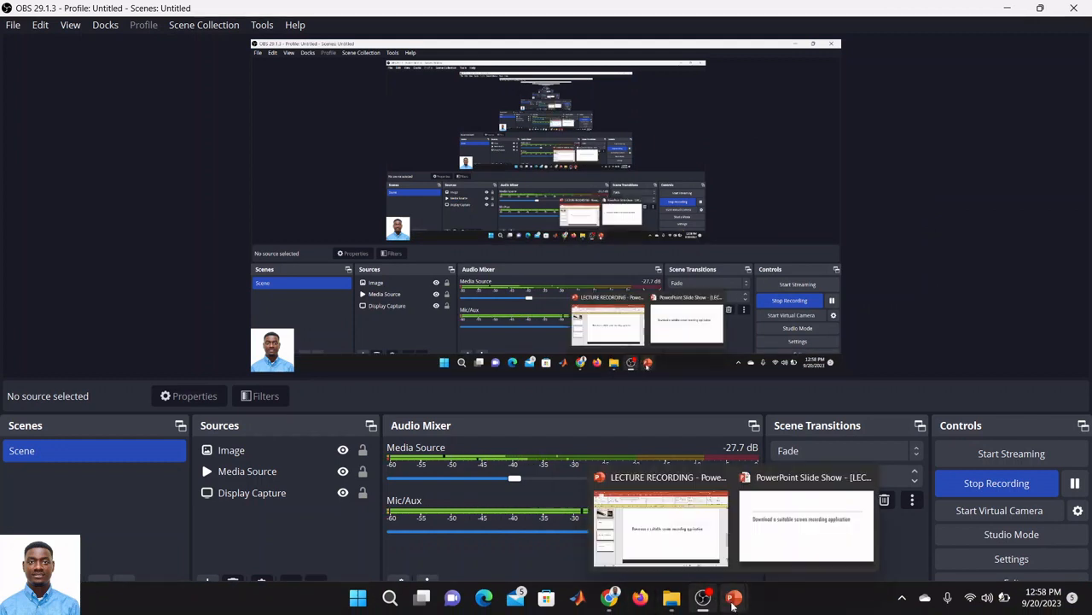
pyautogui.click(706, 545)
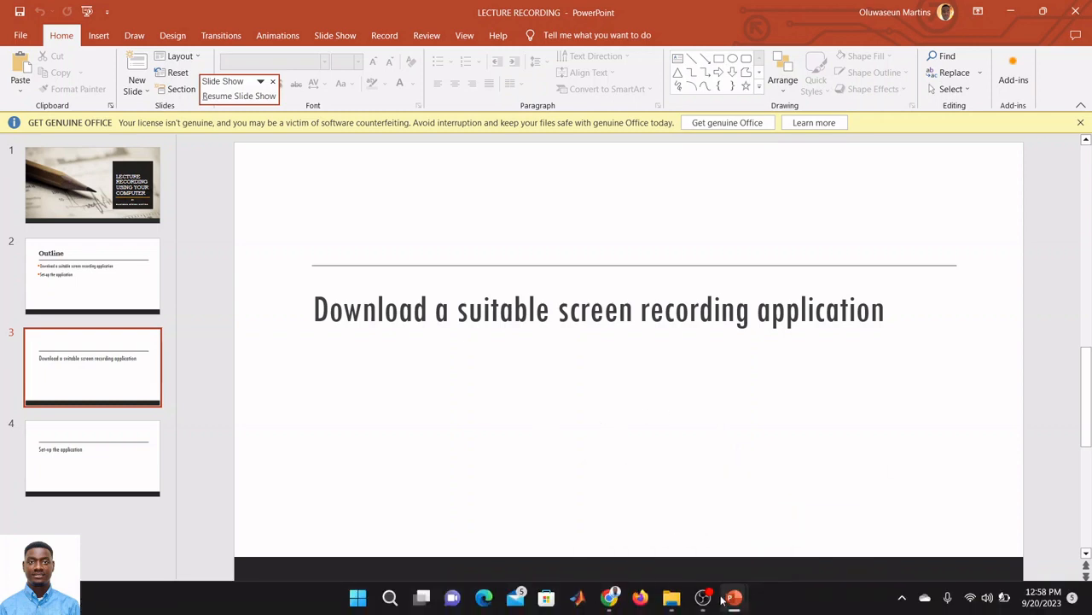
pyautogui.click(706, 602)
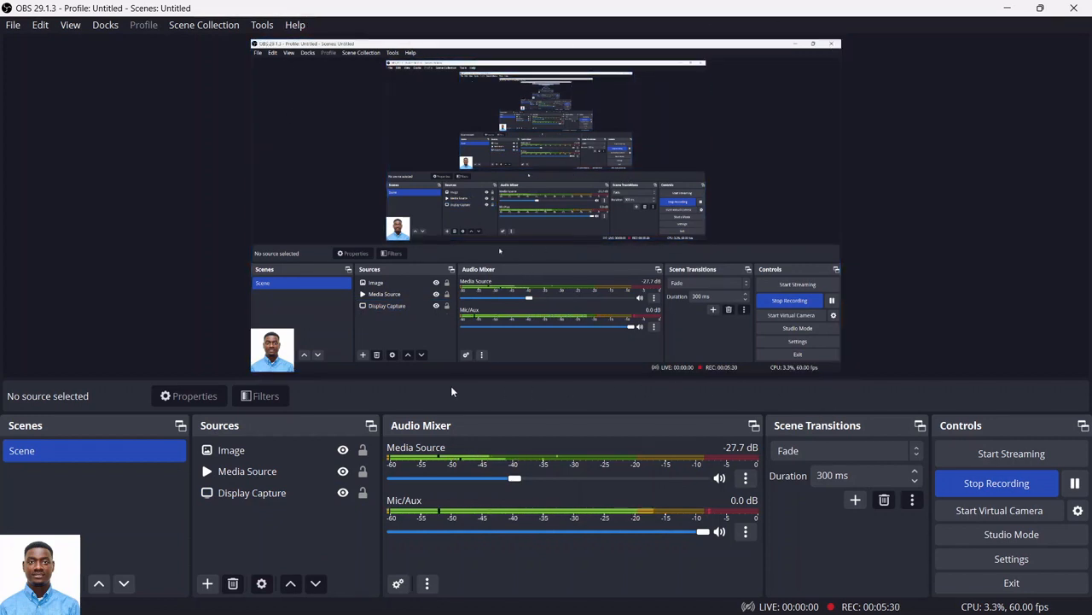
# Inspect the Display Capture source's area on the canvas and the resolutions in the Video settings, and close the settings.
pyautogui.click(252, 493)
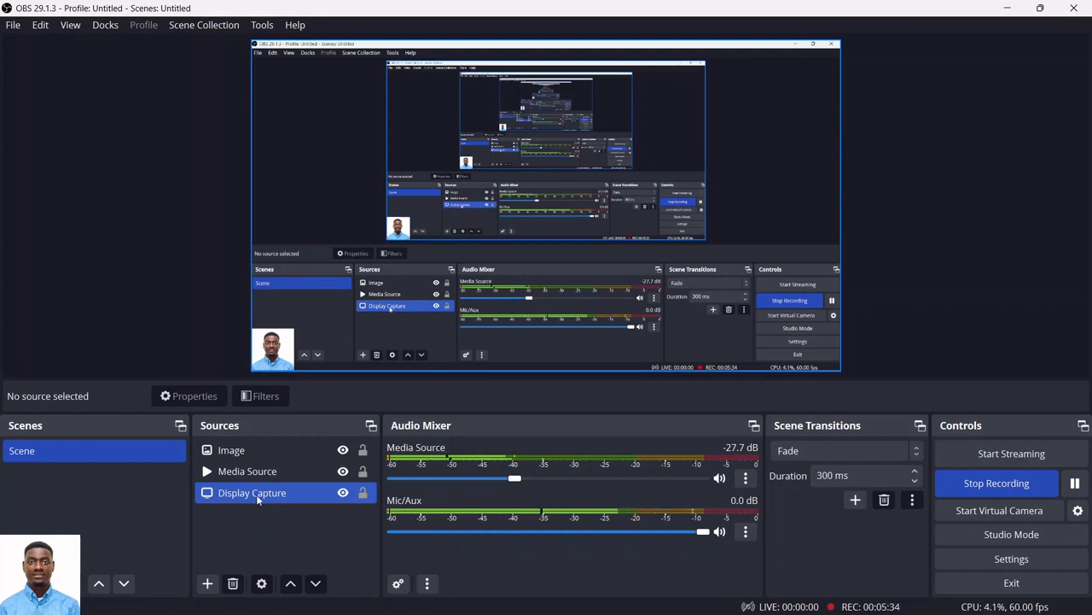
pyautogui.click(372, 512)
pyautogui.click(979, 558)
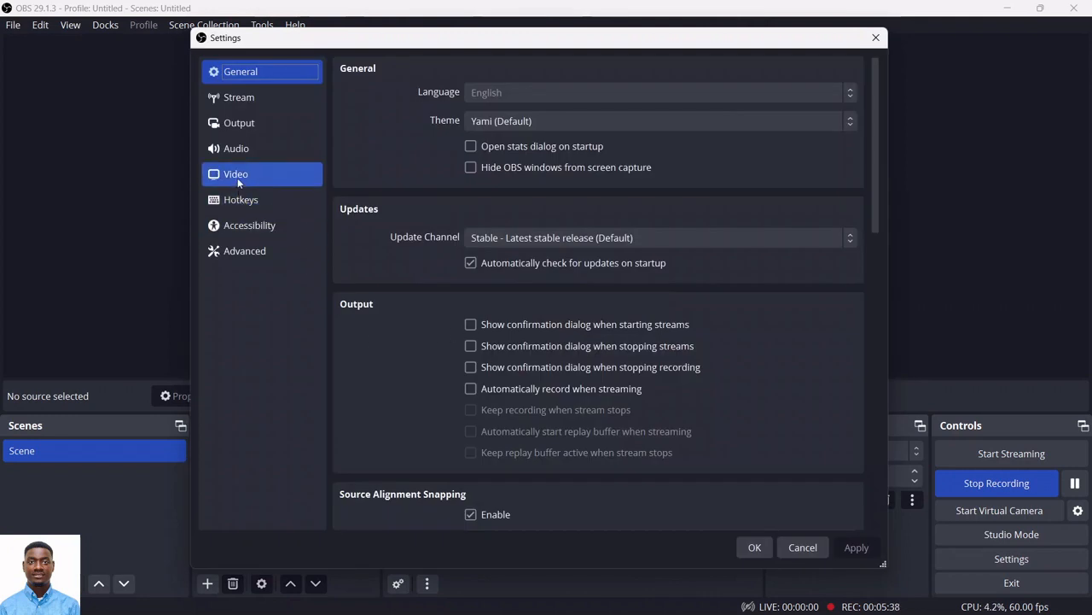
pyautogui.click(237, 177)
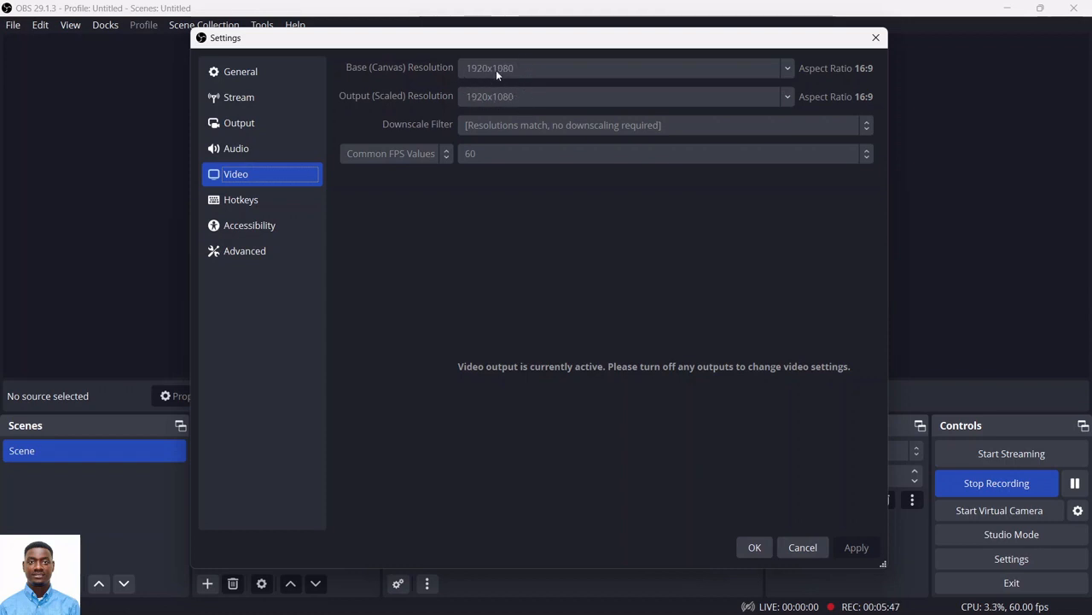
pyautogui.click(875, 37)
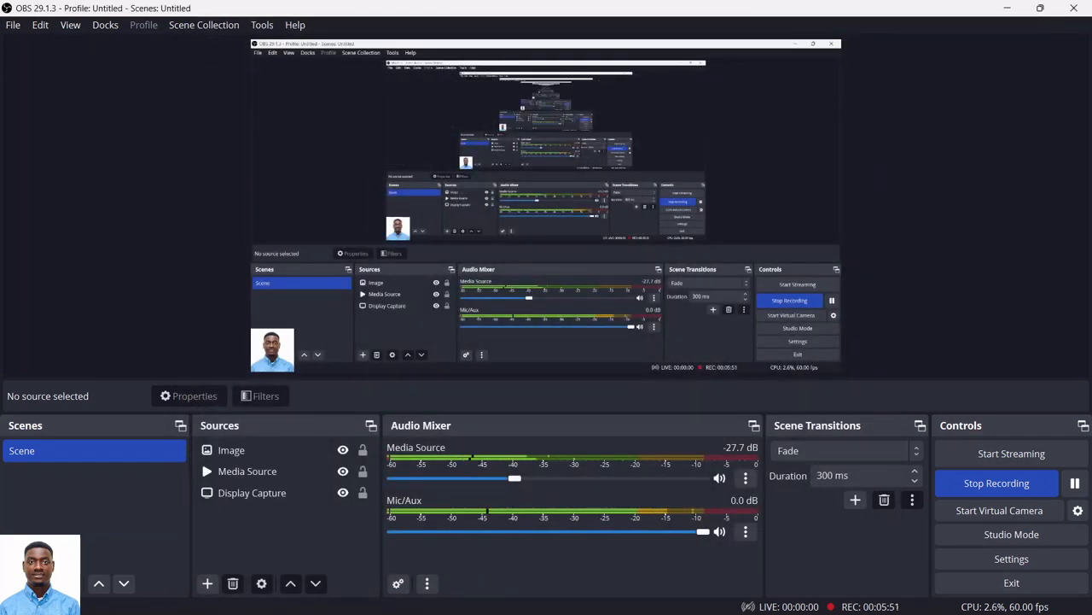
# Switch to the LECTURE RECORDING presentation in PowerPoint.
pyautogui.moveTo(708, 606)
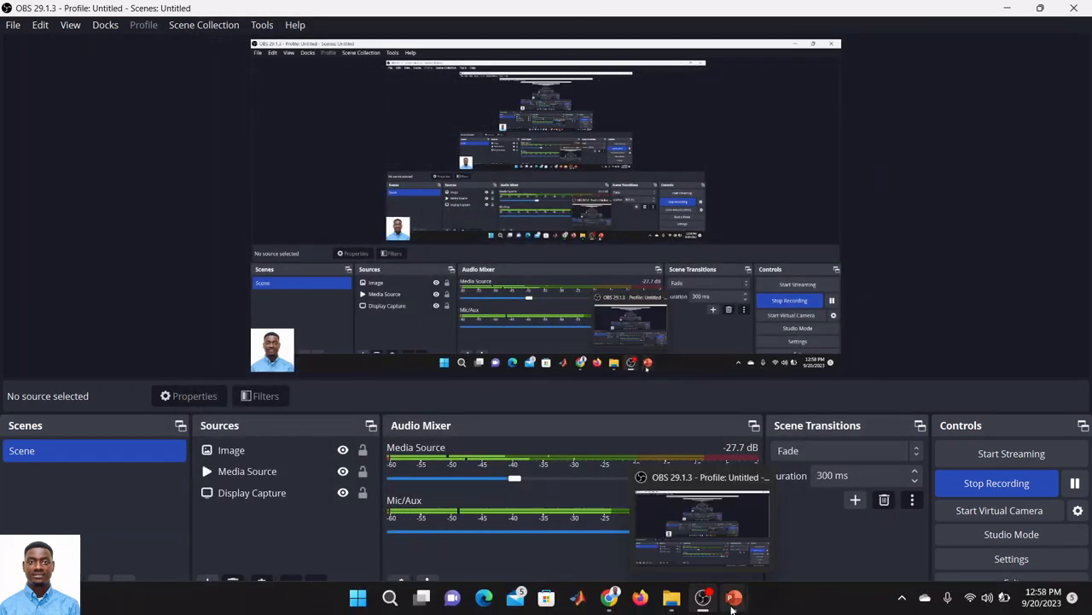
pyautogui.click(693, 518)
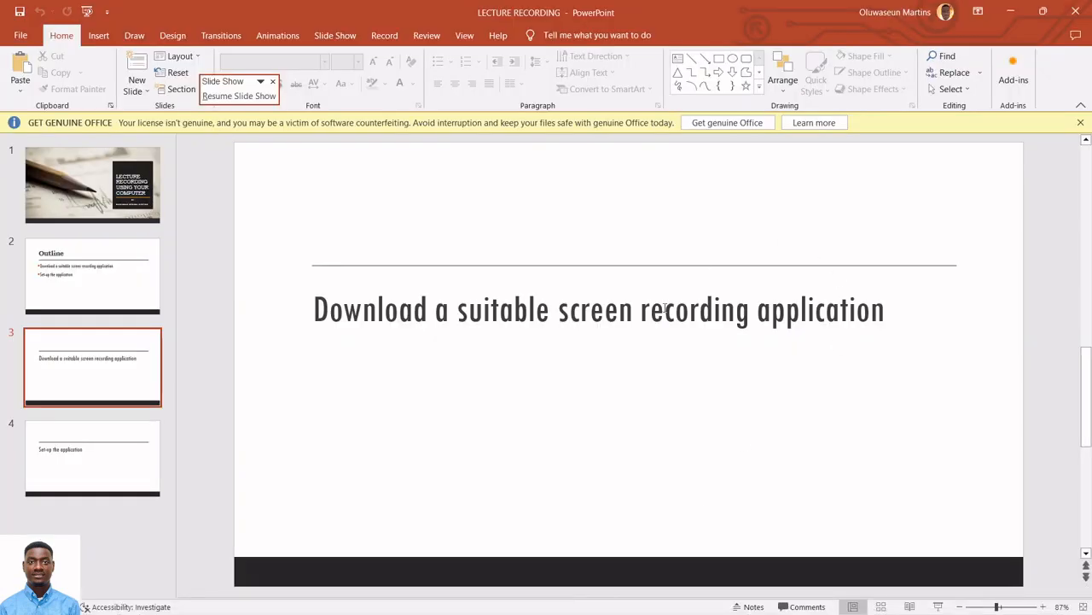